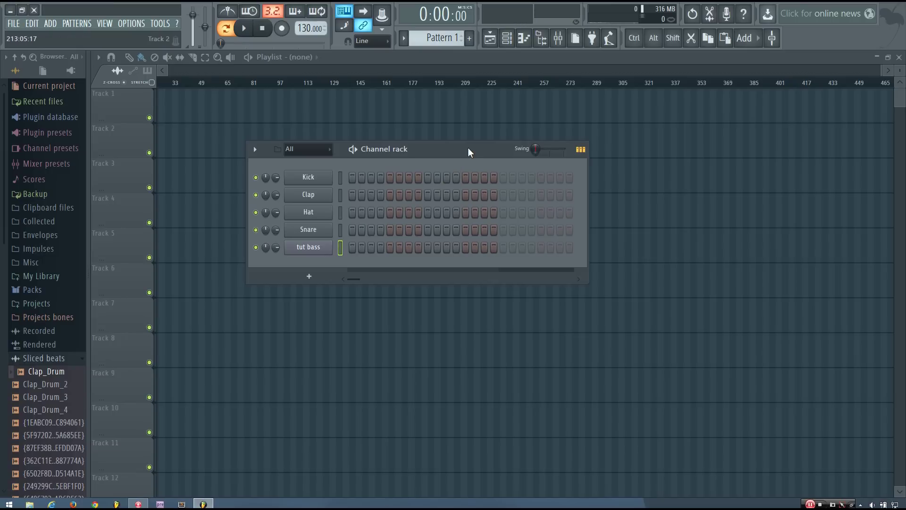
# Rearrange the Channel rack and briefly check the existing tut bass Sytrus plugin.
pyautogui.moveTo(468, 147); pyautogui.dragTo(409, 112)
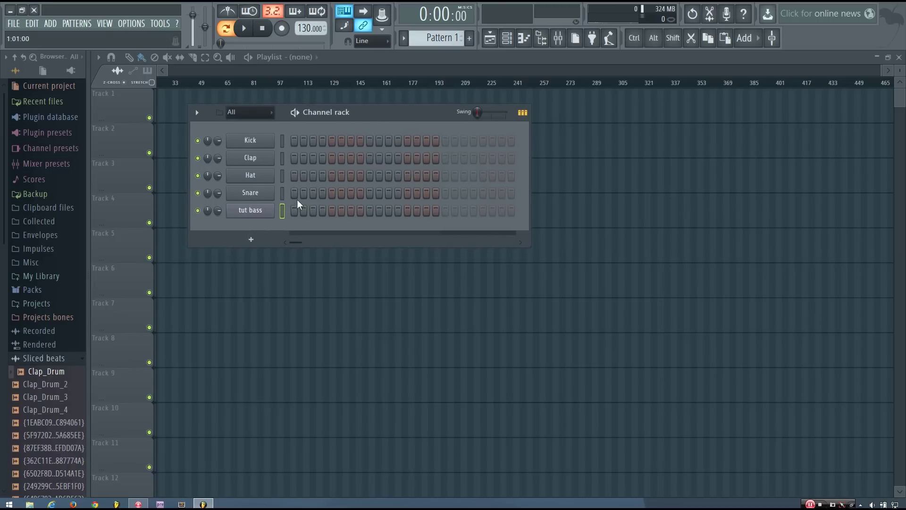
pyautogui.click(268, 214)
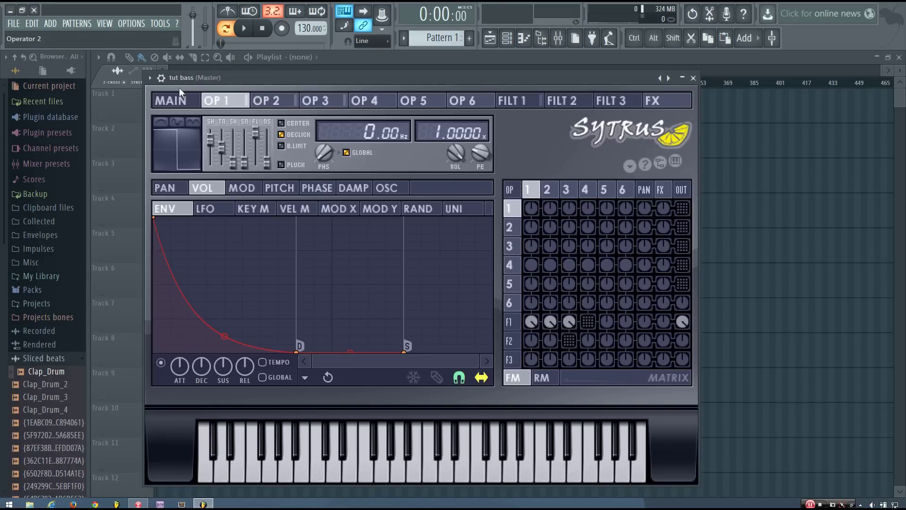
pyautogui.press('Escape')
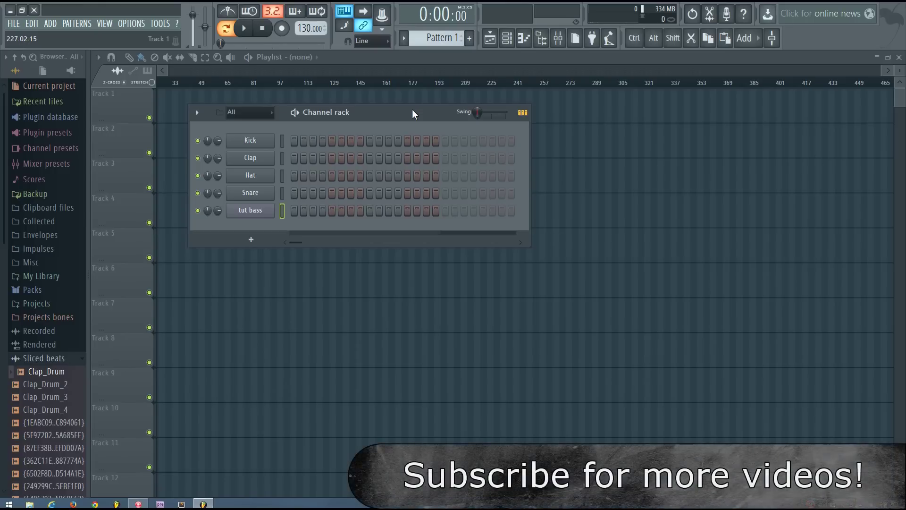
pyautogui.moveTo(412, 114); pyautogui.dragTo(424, 113)
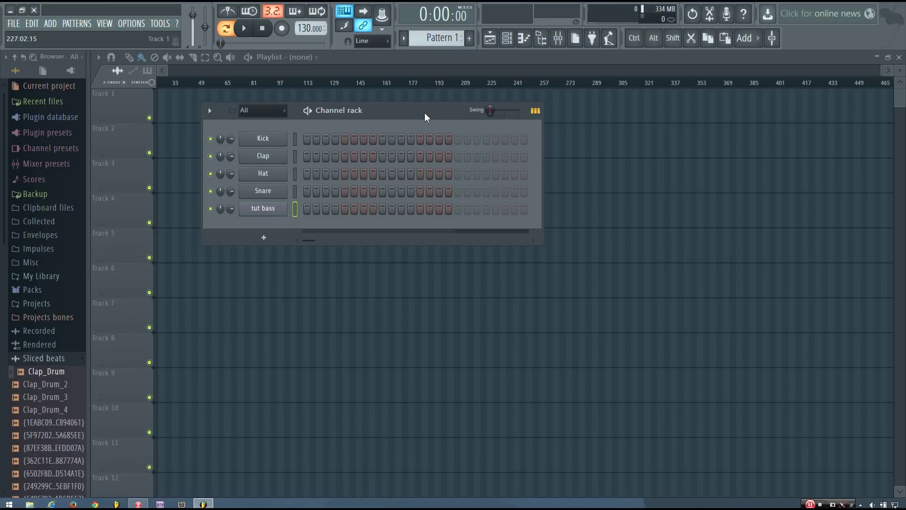
# Add a new Sytrus instrument channel and load its Default patch.
pyautogui.click(263, 238)
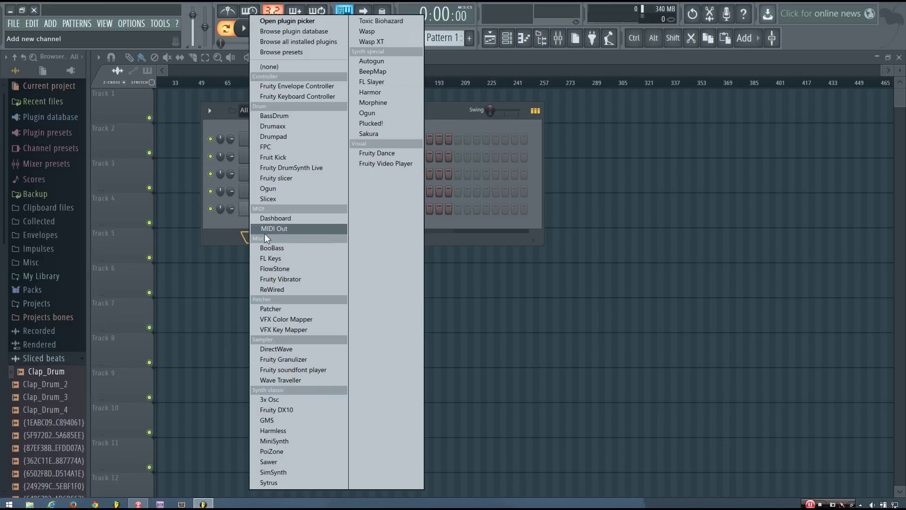
pyautogui.click(279, 482)
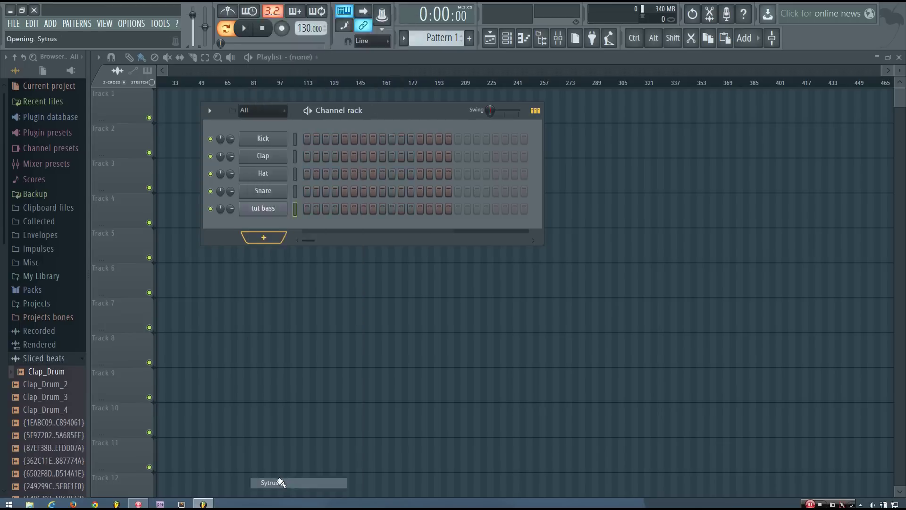
pyautogui.click(101, 101)
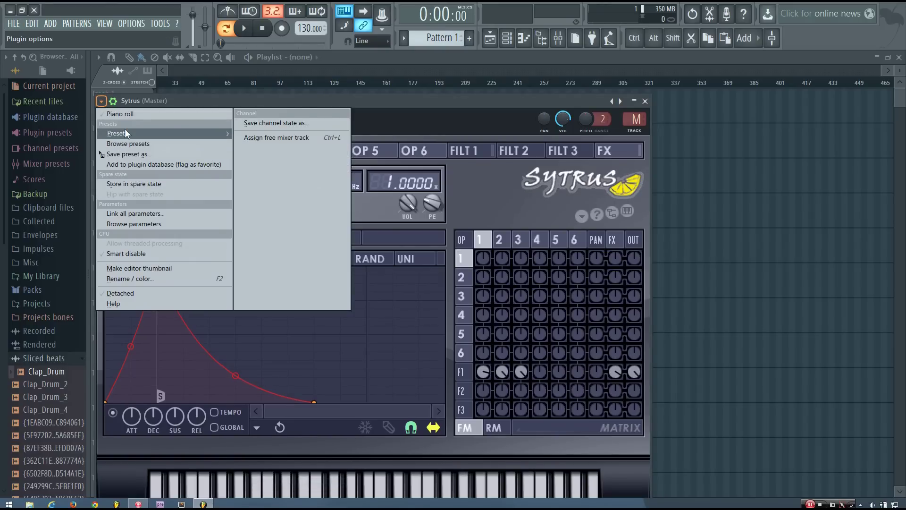
pyautogui.moveTo(125, 128)
pyautogui.click(32, 20)
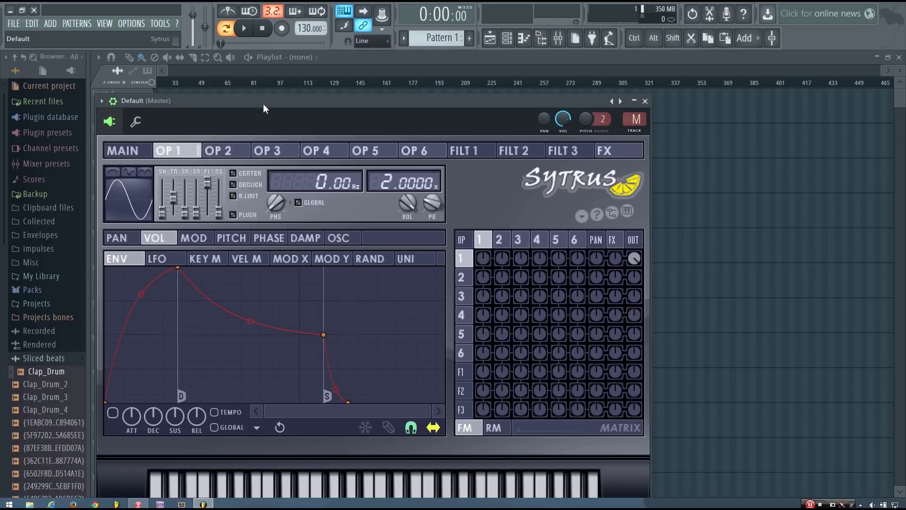
# Lower the Sytrus master pitch to -24 semitones on the Main page.
pyautogui.moveTo(264, 108); pyautogui.dragTo(361, 88)
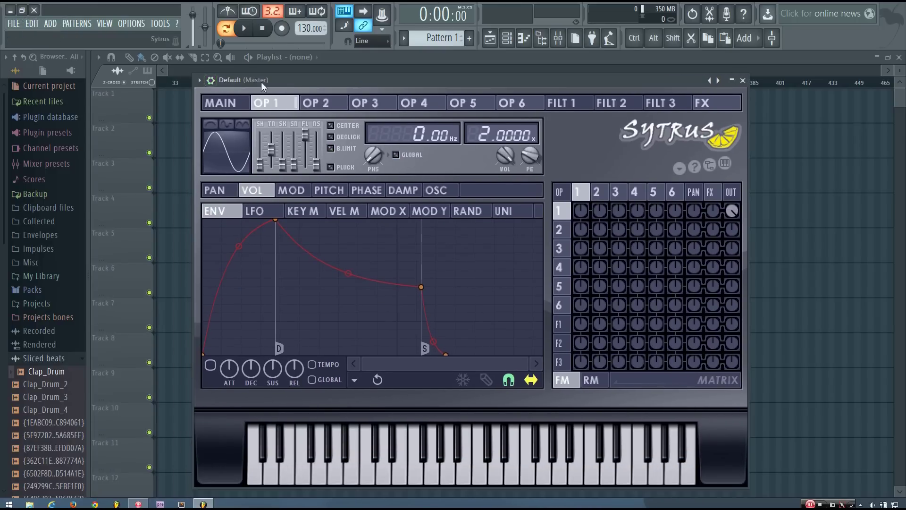
pyautogui.moveTo(261, 81); pyautogui.dragTo(287, 73)
pyautogui.click(241, 94)
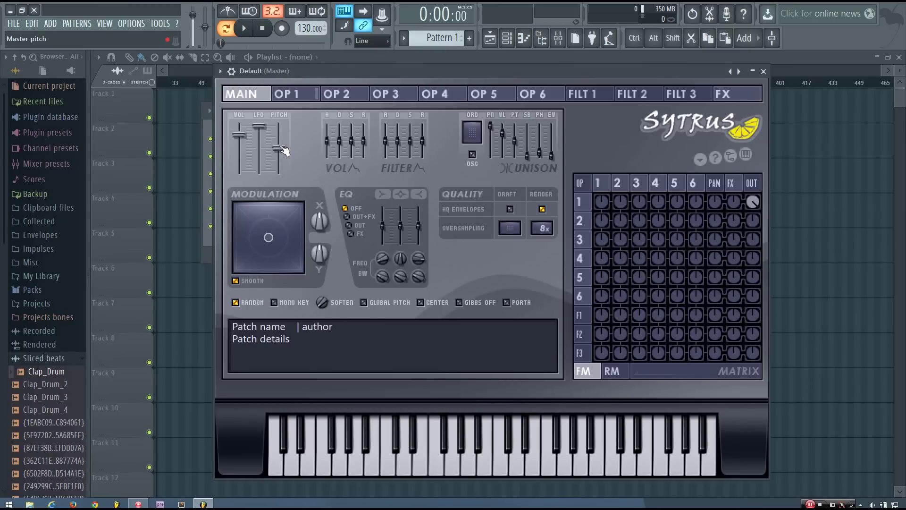
pyautogui.moveTo(281, 149); pyautogui.dragTo(281, 172)
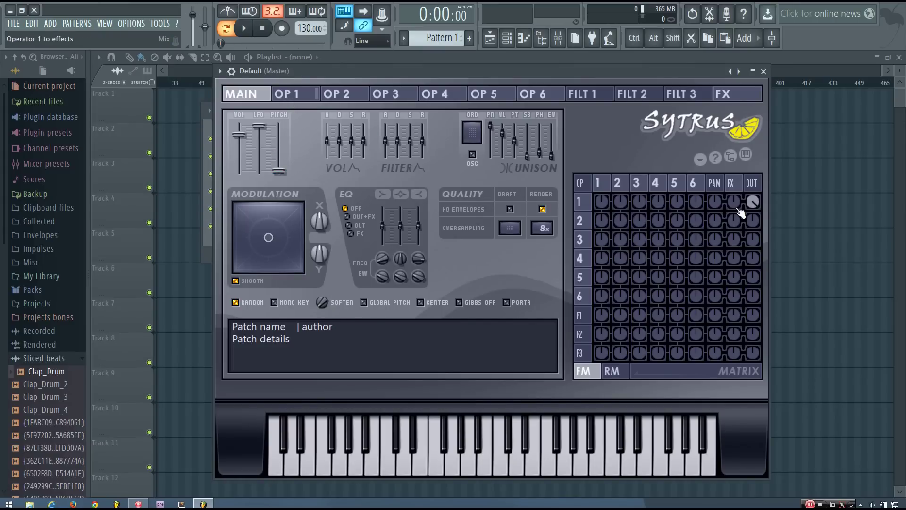
# Turn down operator 1's direct output, feed the operators into filter 1, and set F1 OUT to 100%.
pyautogui.moveTo(753, 202); pyautogui.dragTo(753, 217)
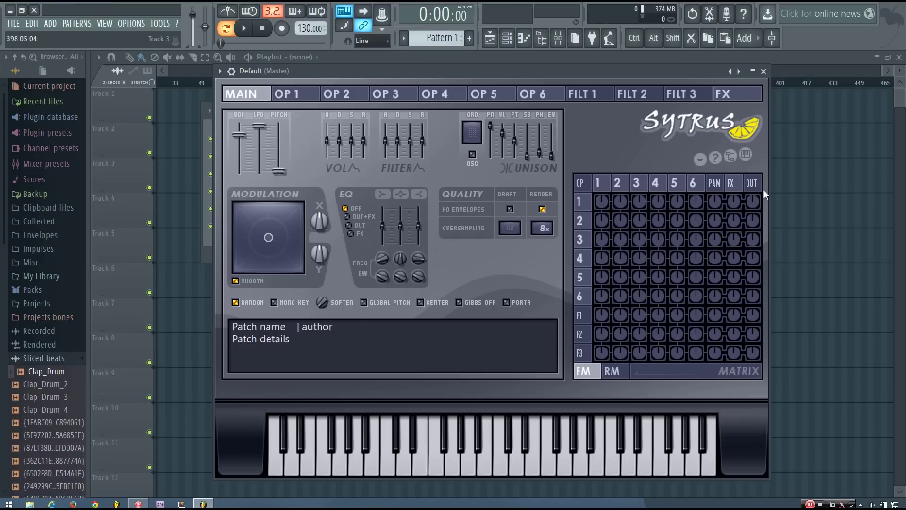
pyautogui.moveTo(602, 315); pyautogui.dragTo(640, 311)
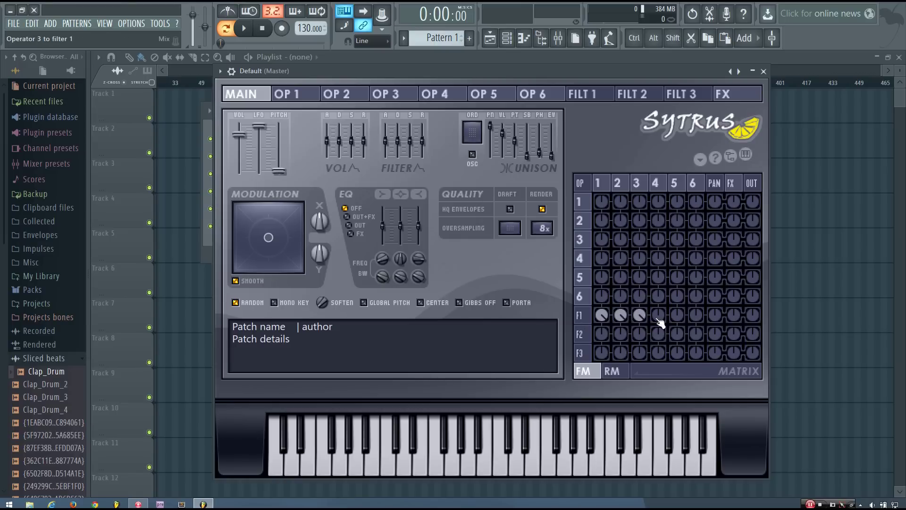
pyautogui.moveTo(754, 320); pyautogui.dragTo(754, 312)
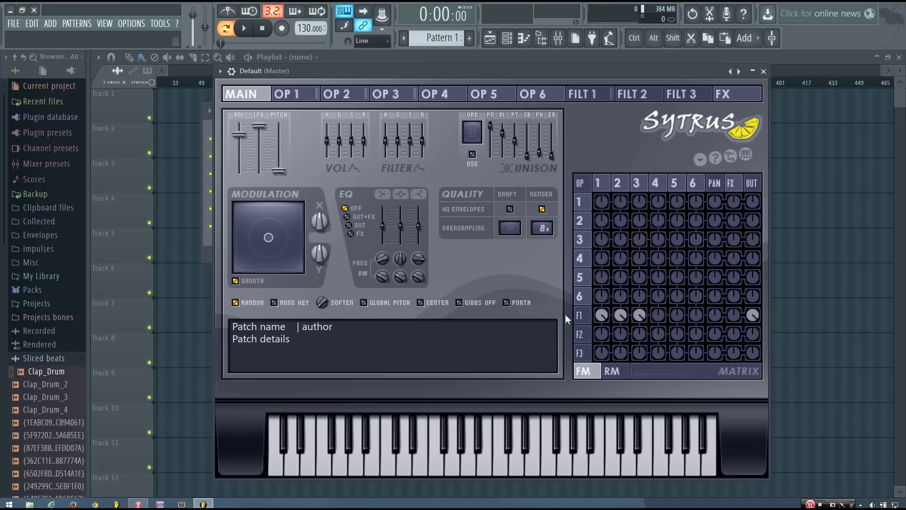
pyautogui.moveTo(612, 323); pyautogui.dragTo(591, 313)
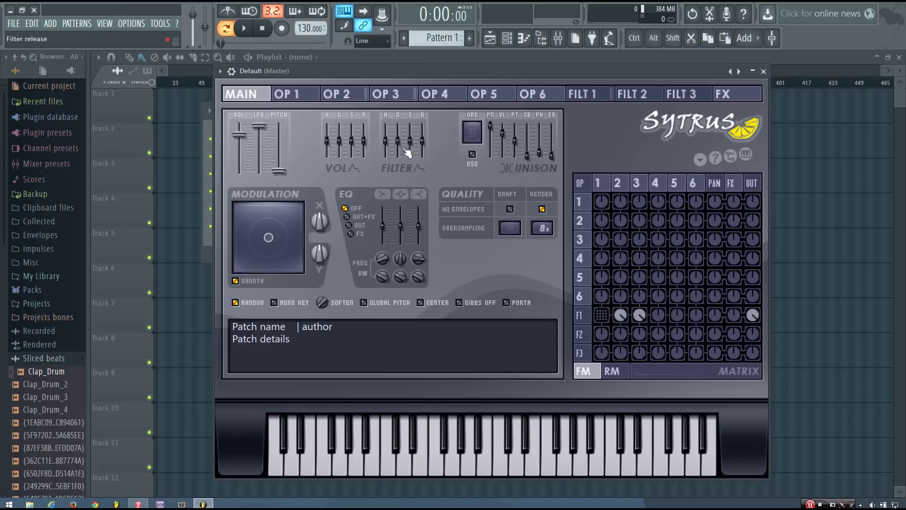
# Pick Square from the waveform shape menu for operator 2, then for operator 3.
pyautogui.click(347, 94)
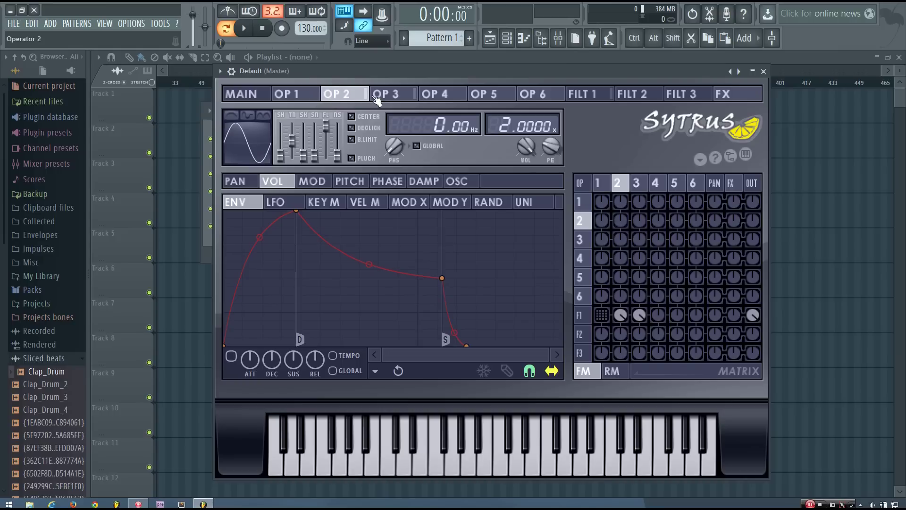
pyautogui.click(378, 96)
pyautogui.click(349, 97)
pyautogui.rightClick(252, 150)
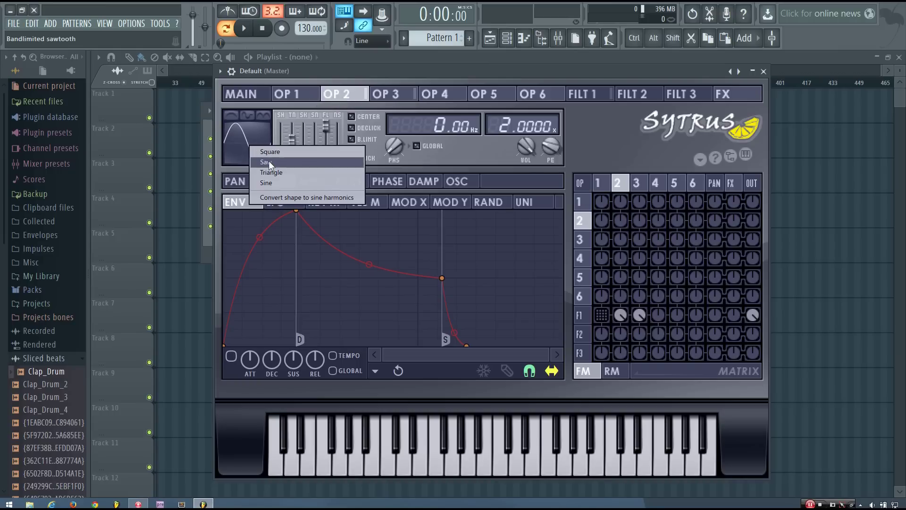
pyautogui.click(279, 148)
pyautogui.click(392, 95)
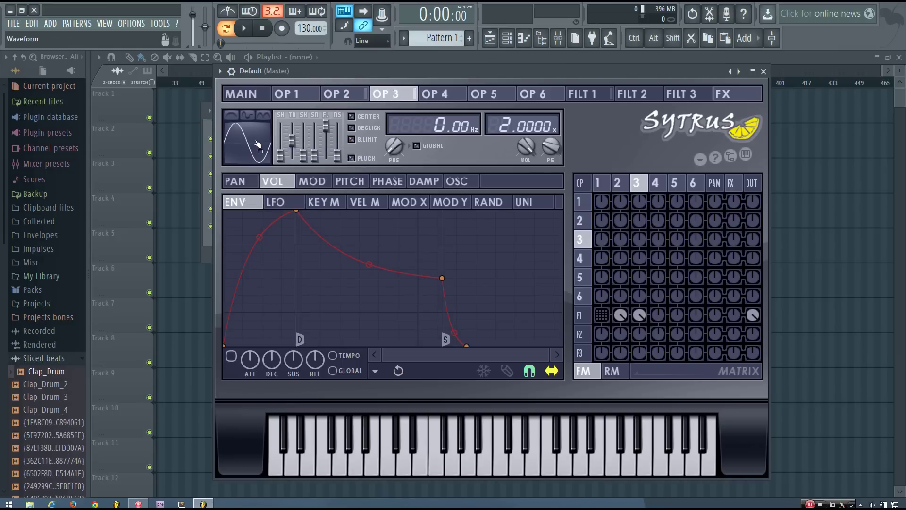
pyautogui.rightClick(257, 142)
pyautogui.click(273, 149)
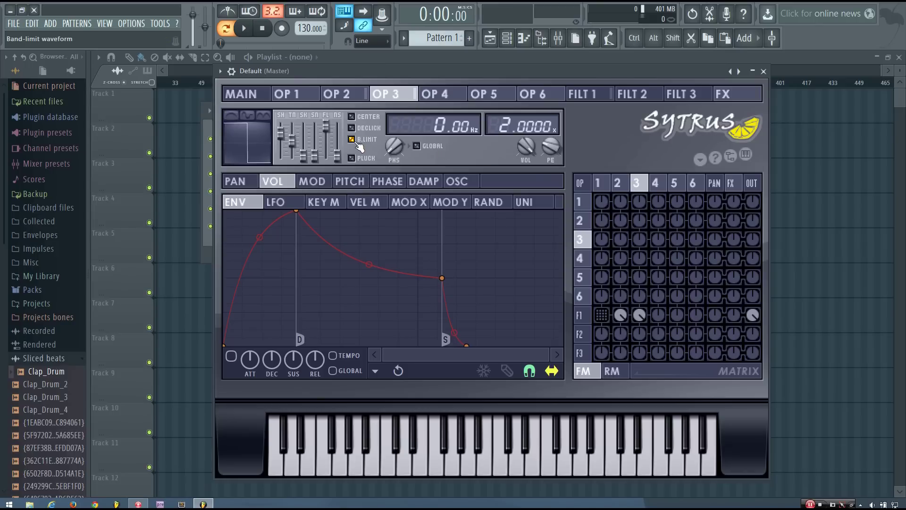
pyautogui.click(350, 96)
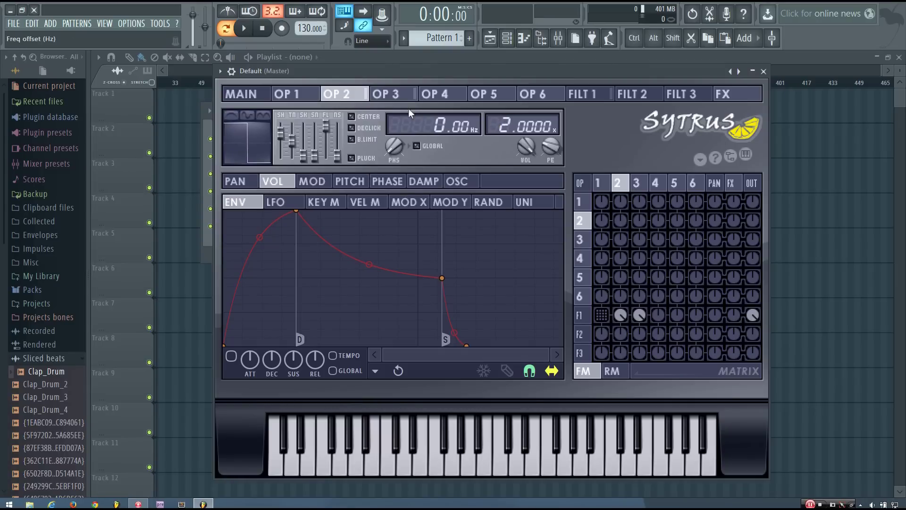
# Compare operator 2's and operator 3's settings pages in Sytrus.
pyautogui.click(397, 94)
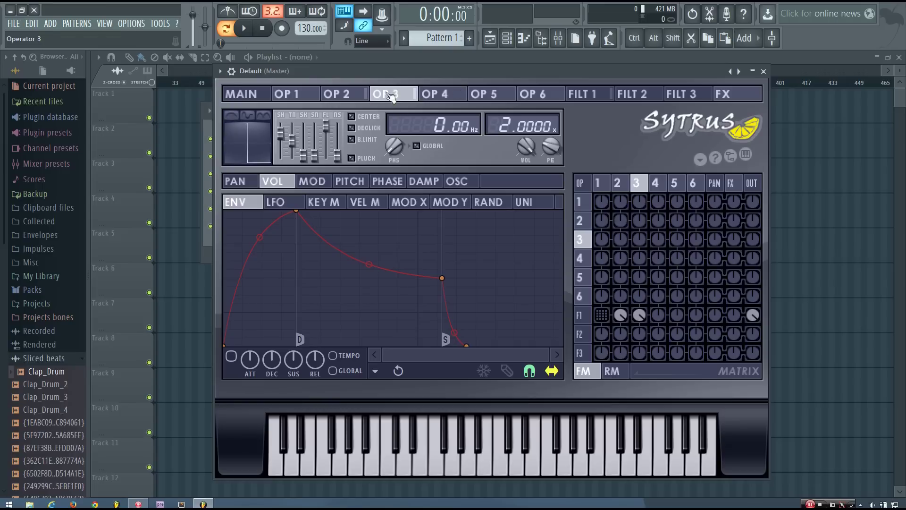
pyautogui.scroll(1, 500, 125)
pyautogui.moveTo(403, 72); pyautogui.dragTo(430, 74)
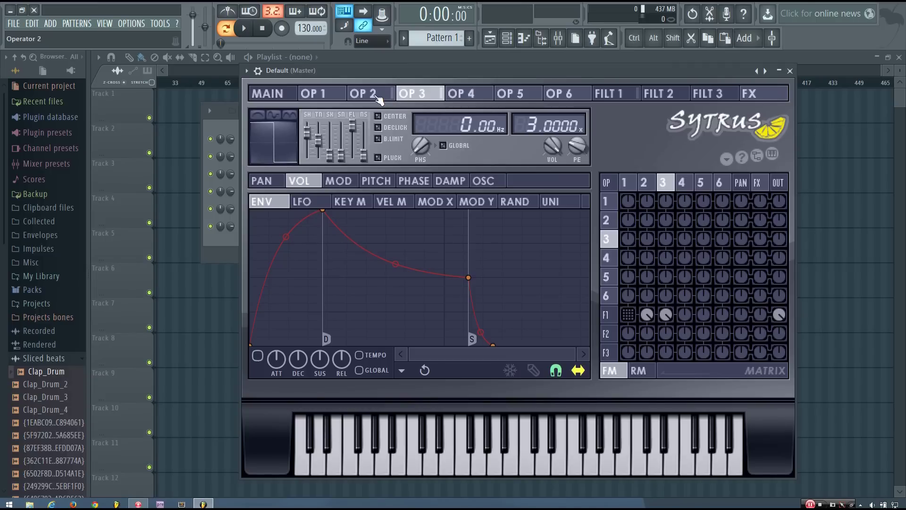
pyautogui.click(380, 98)
pyautogui.click(406, 96)
pyautogui.click(385, 99)
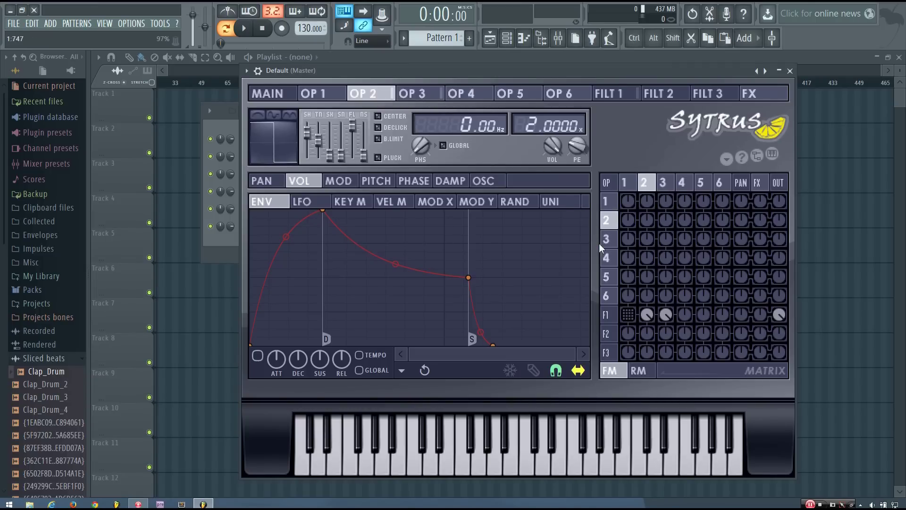
pyautogui.click(435, 94)
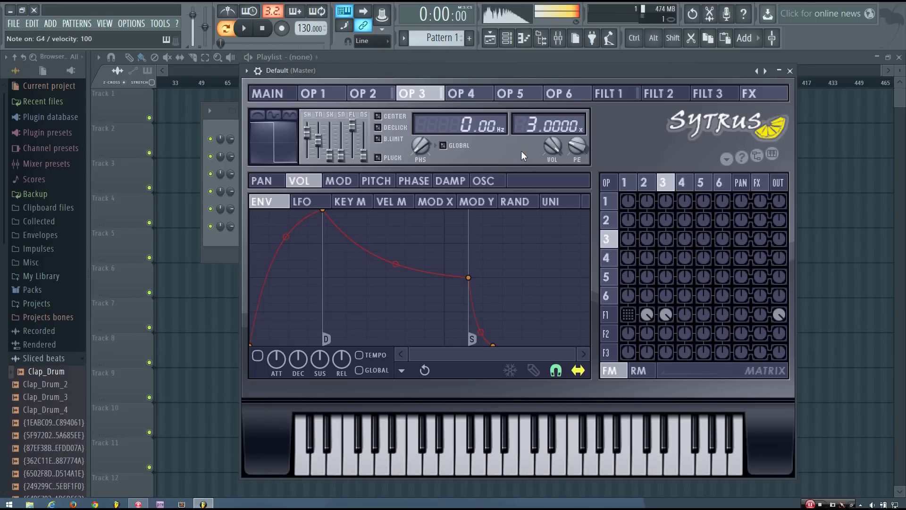
pyautogui.click(384, 96)
pyautogui.click(412, 95)
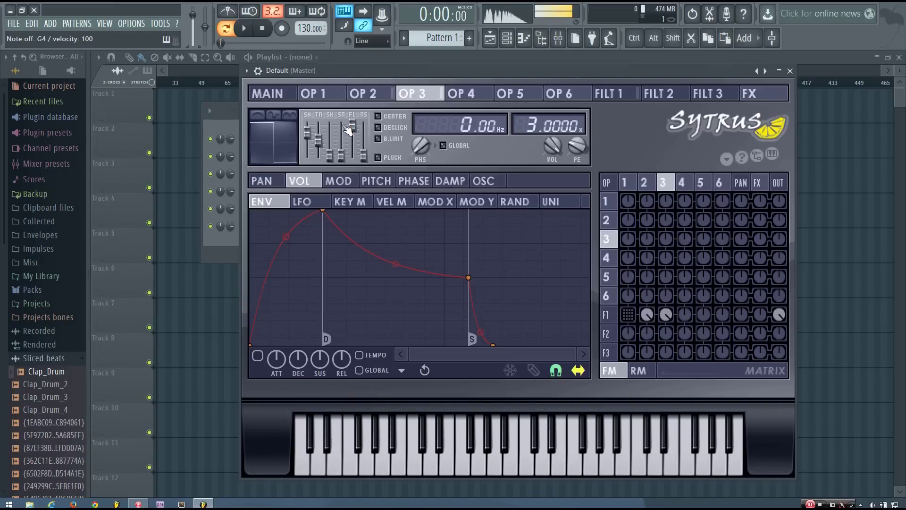
# Reposition the Sytrus window and bring the Channel rack to the front.
pyautogui.moveTo(417, 71); pyautogui.dragTo(425, 71)
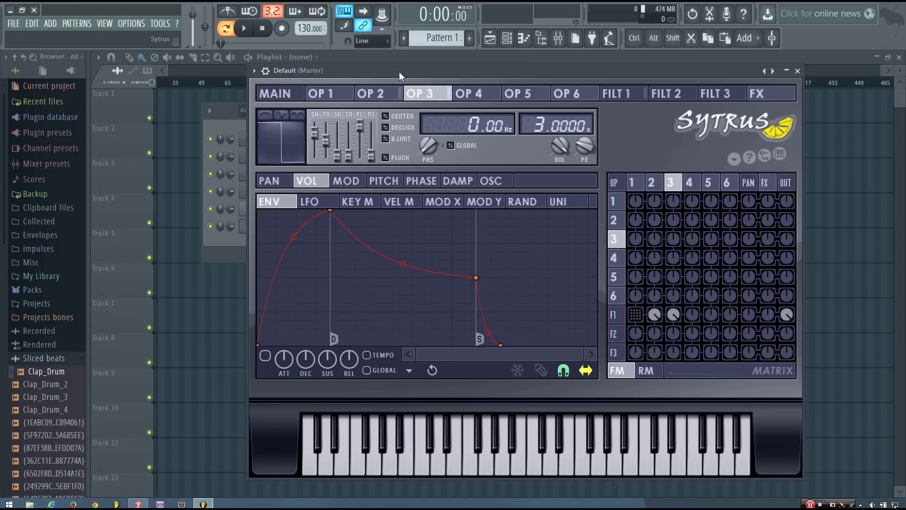
pyautogui.moveTo(399, 74); pyautogui.dragTo(425, 65)
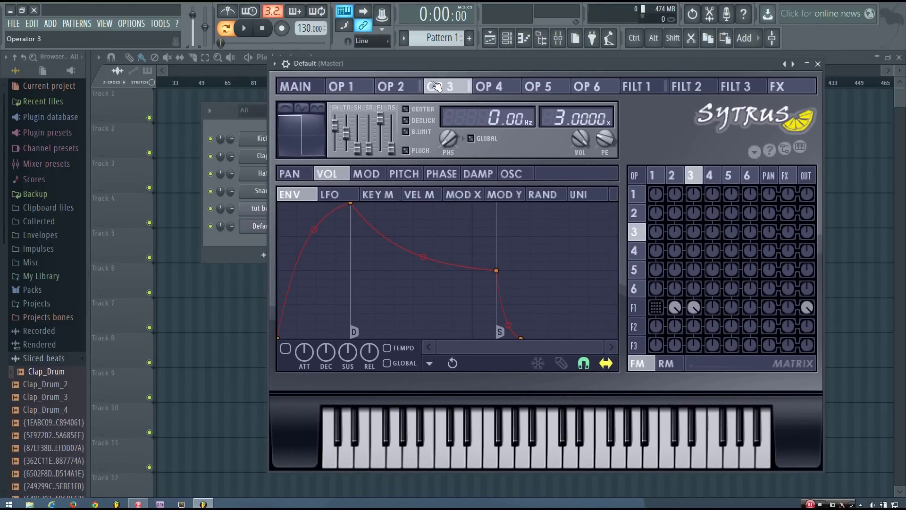
pyautogui.moveTo(515, 66); pyautogui.dragTo(519, 66)
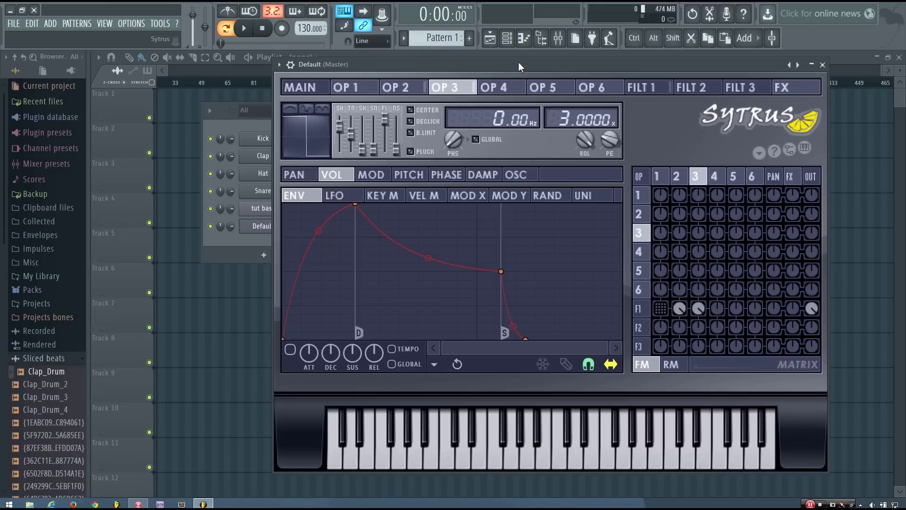
pyautogui.click(258, 120)
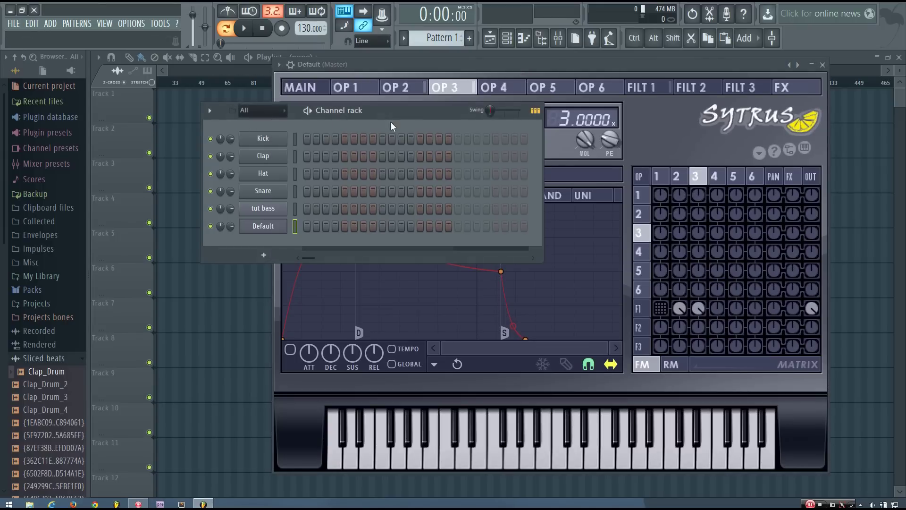
# Add a 3x Osc instrument channel from the Channel rack.
pyautogui.moveTo(406, 111); pyautogui.dragTo(374, 123)
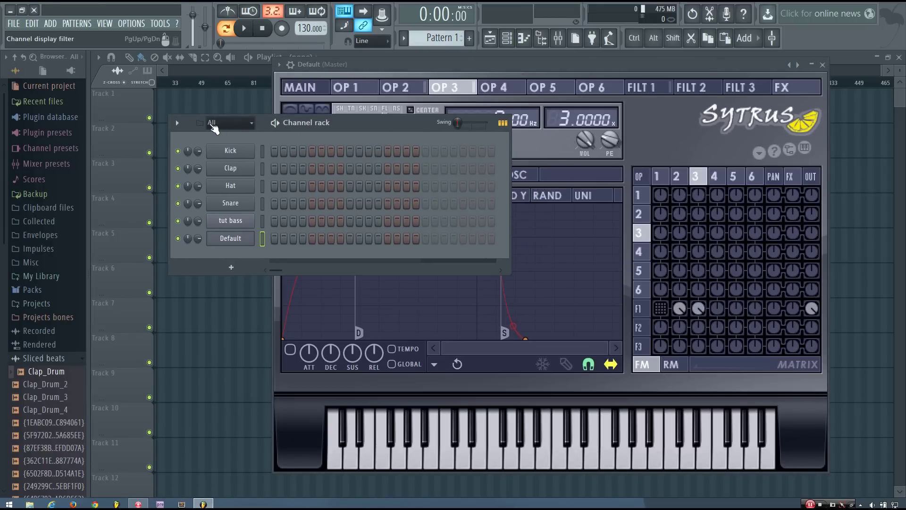
pyautogui.click(231, 268)
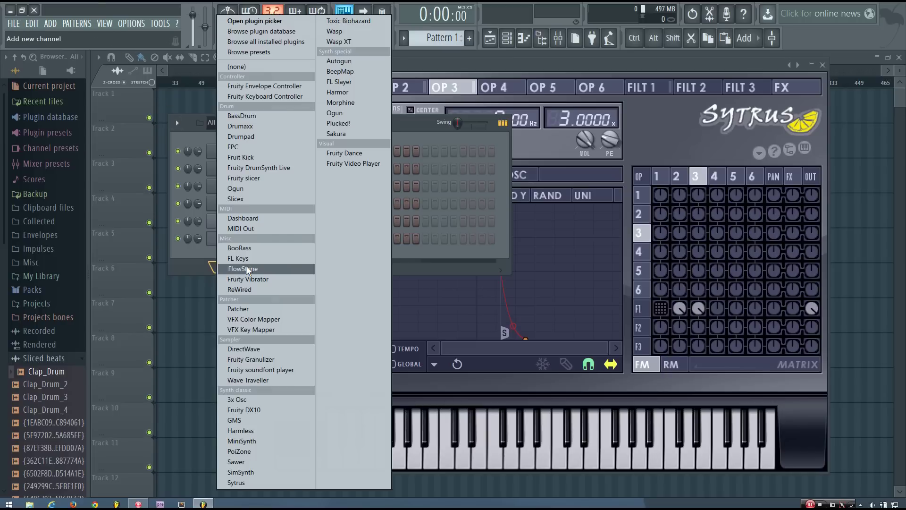
pyautogui.click(240, 400)
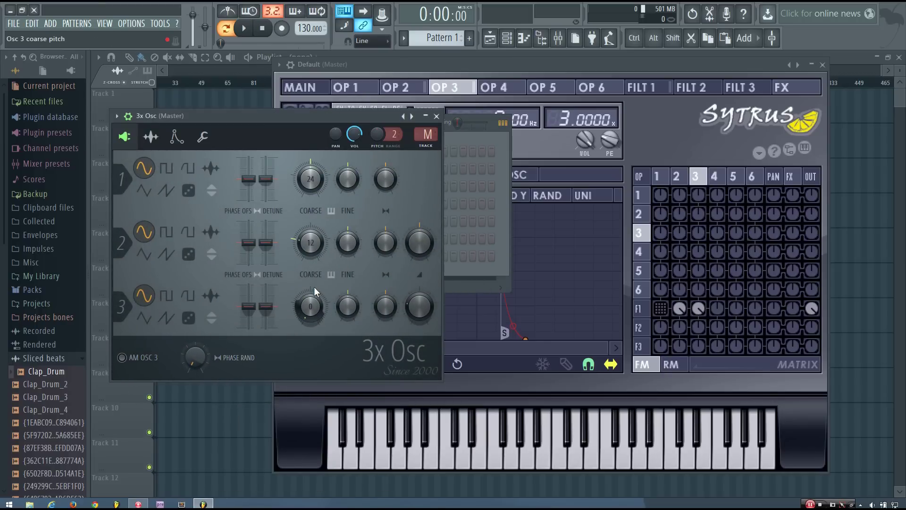
# Set Osc 1 and Osc 2 to square waves and lower Osc 1's coarse pitch to 0.
pyautogui.click(168, 232)
pyautogui.click(166, 168)
pyautogui.press('z')
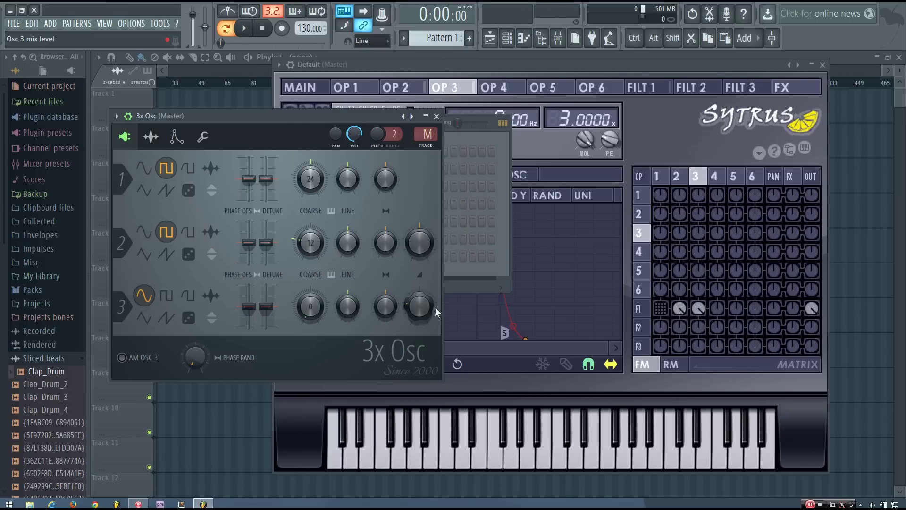
pyautogui.moveTo(189, 115); pyautogui.dragTo(213, 113)
pyautogui.moveTo(333, 176); pyautogui.dragTo(333, 193)
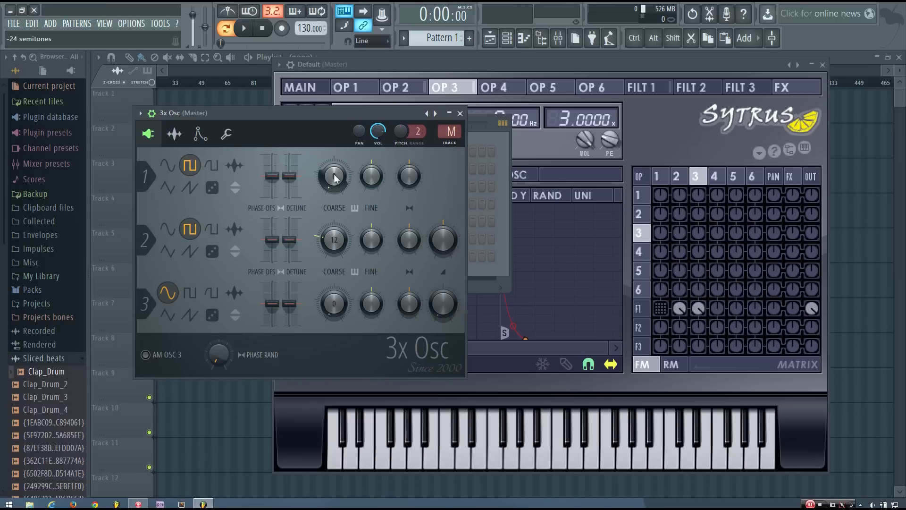
# Drop Osc 2's coarse pitch to 7 and play a test note.
pyautogui.moveTo(340, 228); pyautogui.dragTo(341, 239)
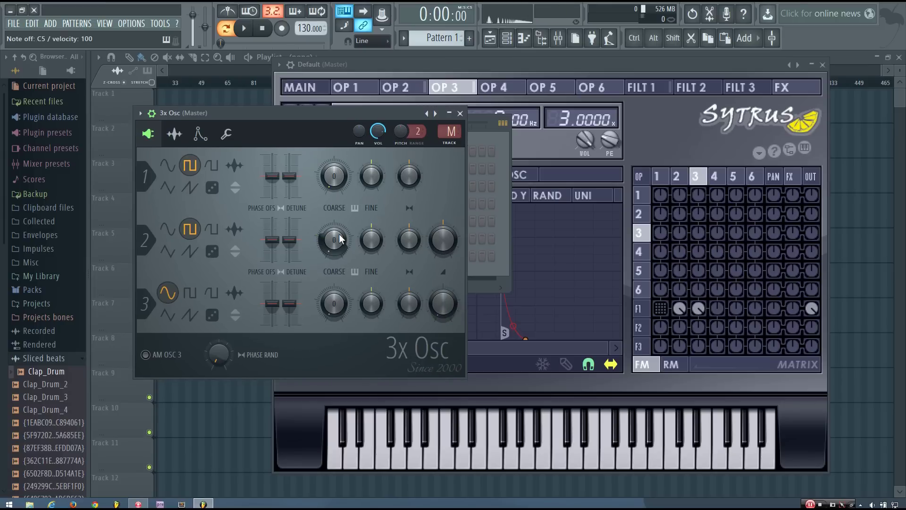
pyautogui.moveTo(338, 122); pyautogui.dragTo(331, 123)
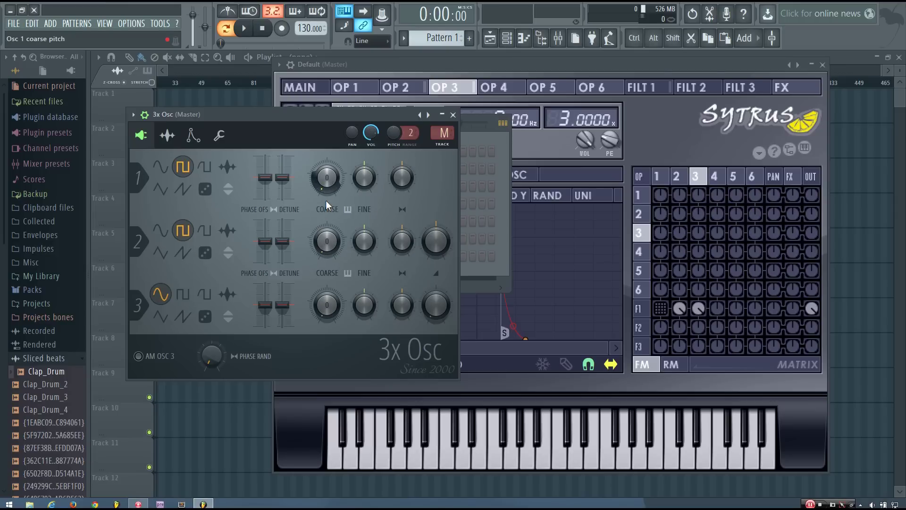
pyautogui.moveTo(325, 240); pyautogui.dragTo(325, 283)
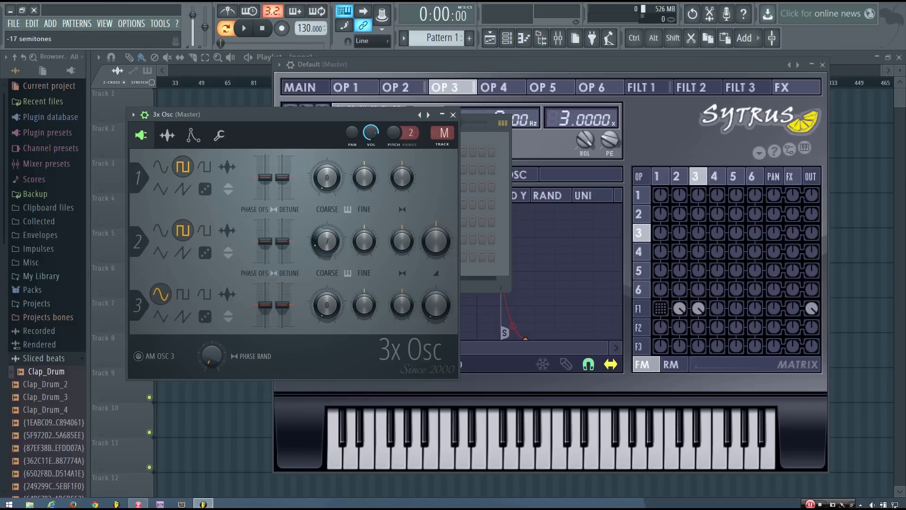
pyautogui.press('b')
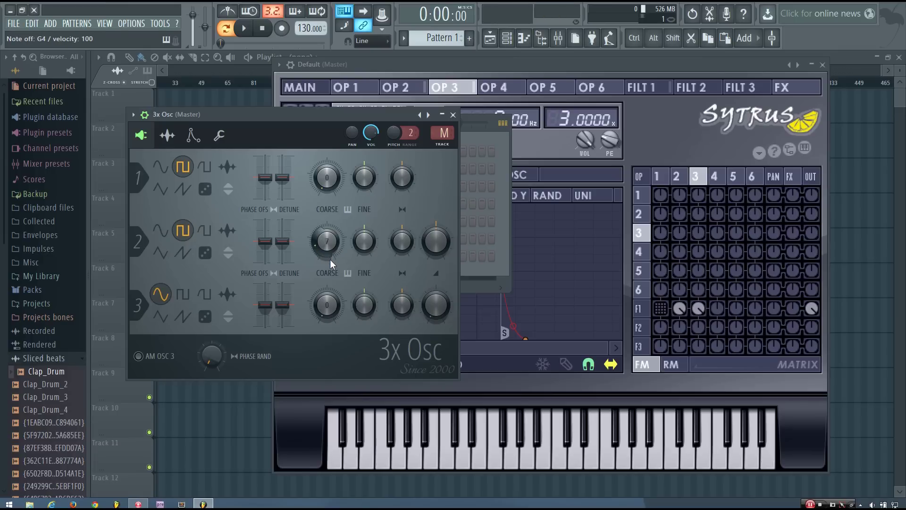
# Compare against a Sytrus note, then retune Osc 2's coarse pitch back to 7.
pyautogui.click(434, 71)
pyautogui.moveTo(436, 71); pyautogui.dragTo(448, 73)
pyautogui.press('3')
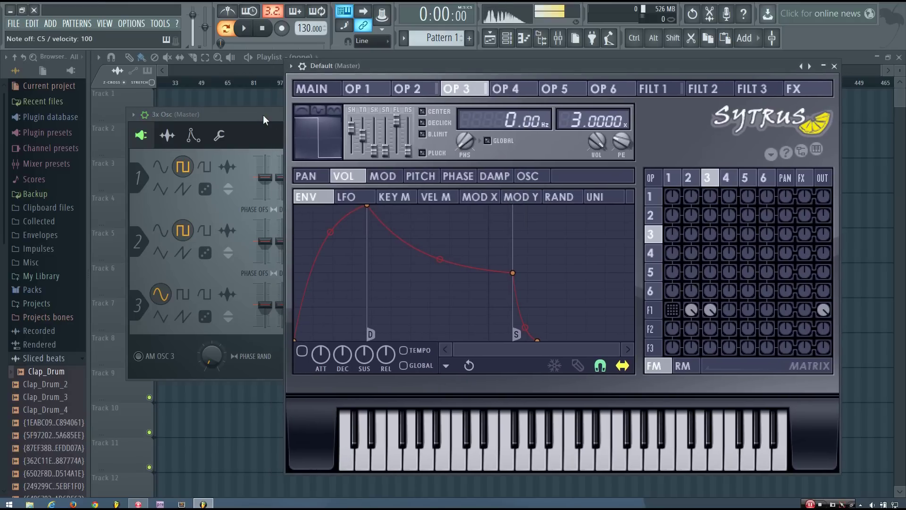
pyautogui.click(262, 118)
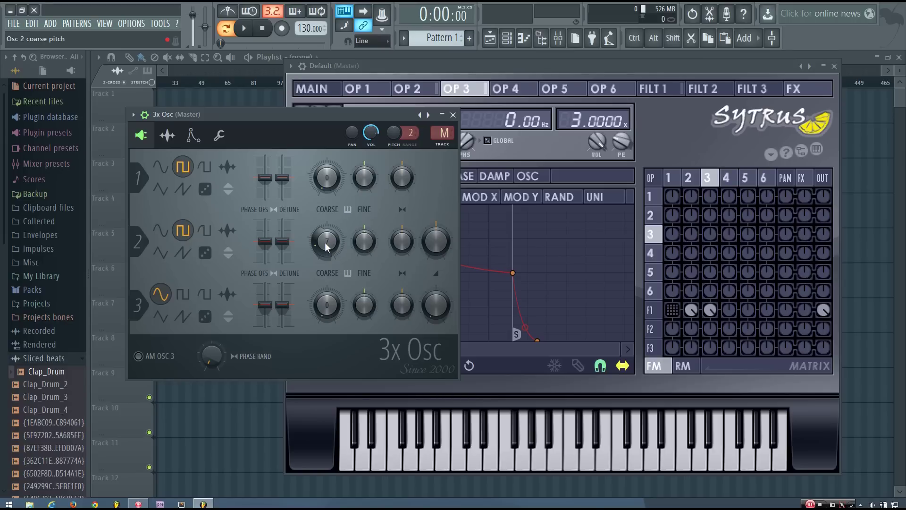
pyautogui.moveTo(329, 243); pyautogui.dragTo(328, 236)
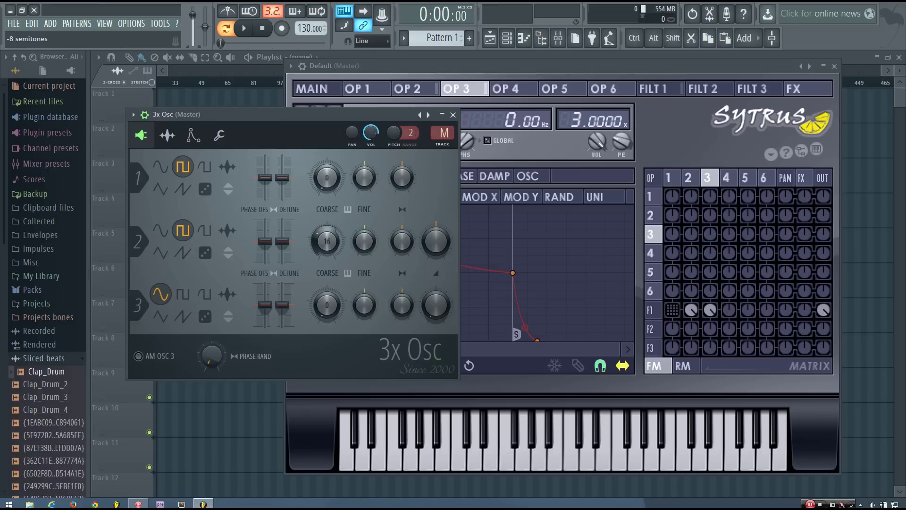
pyautogui.press('b')
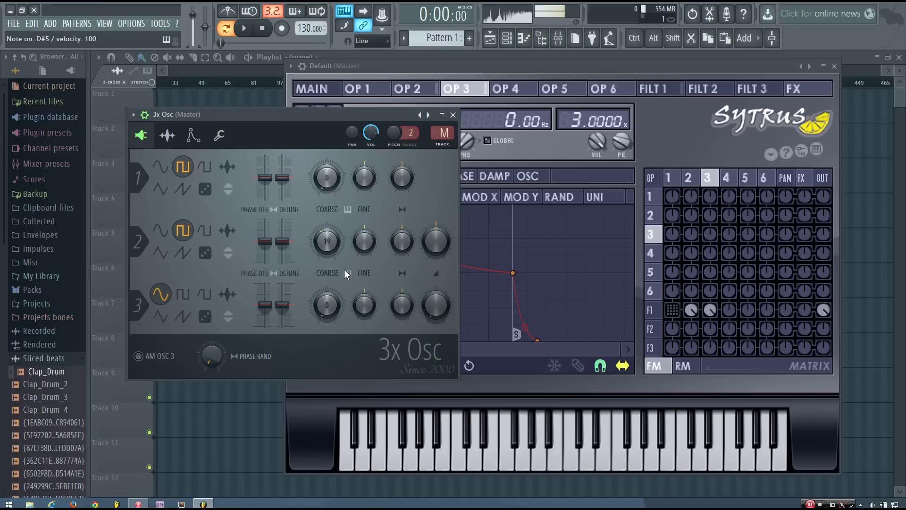
pyautogui.moveTo(329, 243)
pyautogui.mouseDown()
pyautogui.moveTo(328, 265)
pyautogui.moveTo(331, 253)
pyautogui.mouseUp()
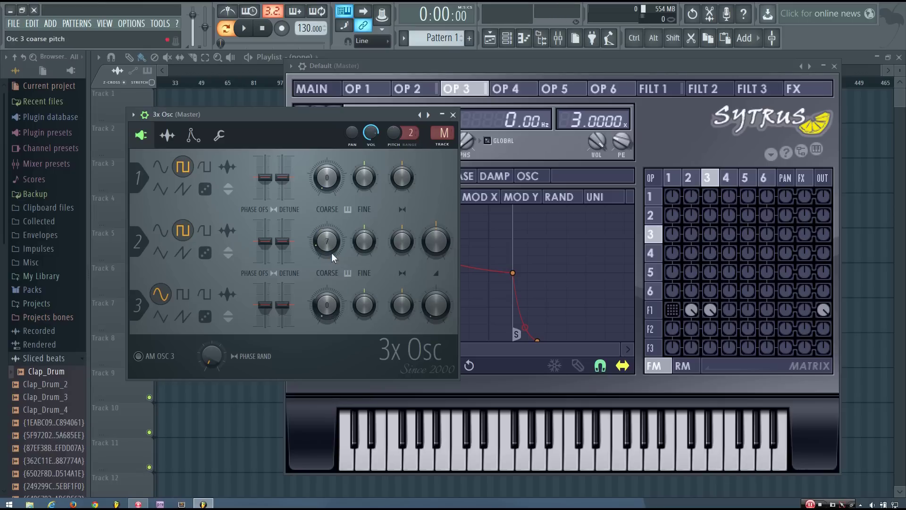
# Close 3x Osc, try operator 3 at ratio 6.0000, then return it to 3.0000.
pyautogui.click(453, 115)
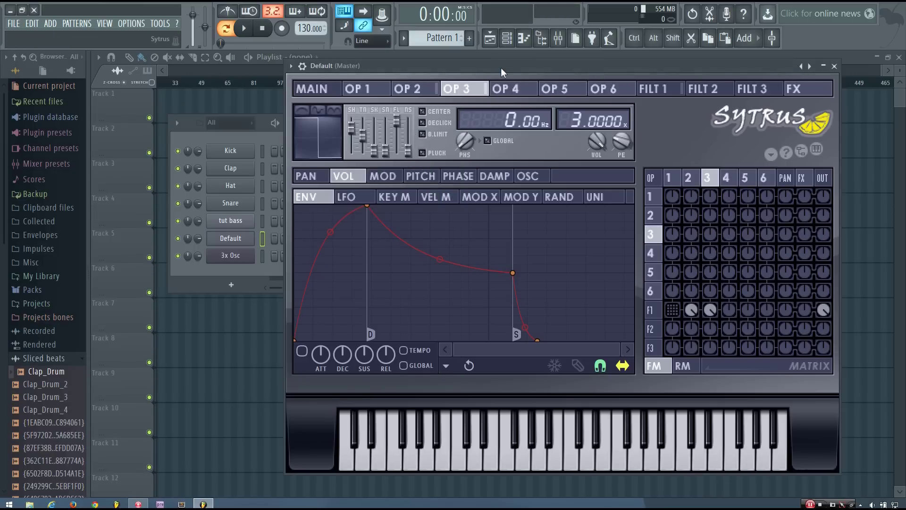
pyautogui.moveTo(500, 67); pyautogui.dragTo(453, 78)
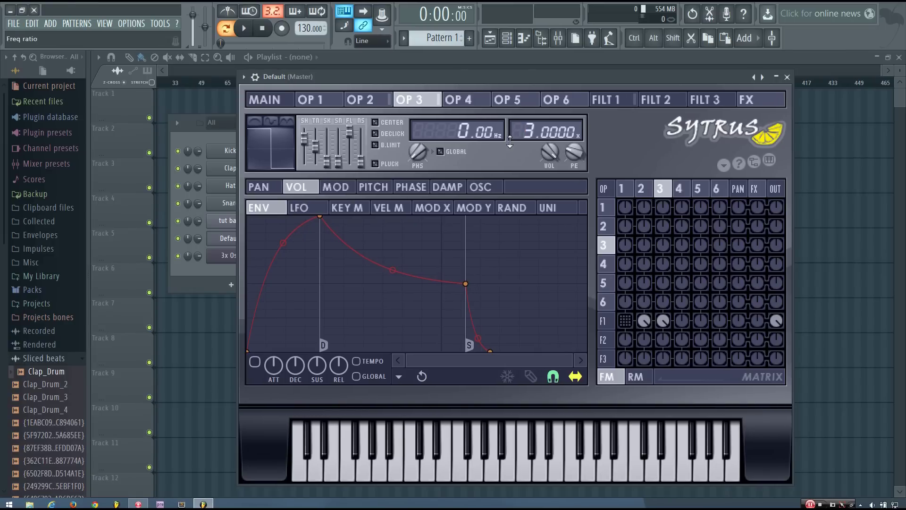
pyautogui.moveTo(530, 131); pyautogui.dragTo(516, 151)
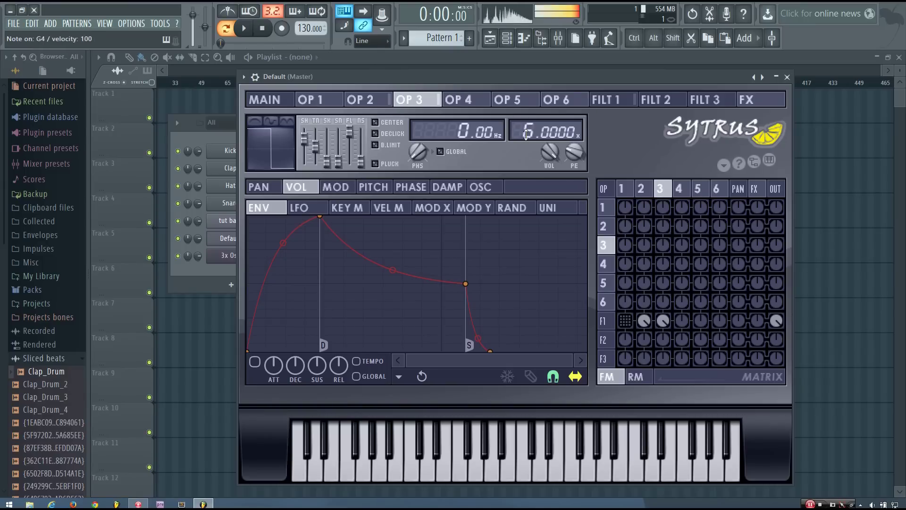
pyautogui.moveTo(526, 134); pyautogui.dragTo(519, 169)
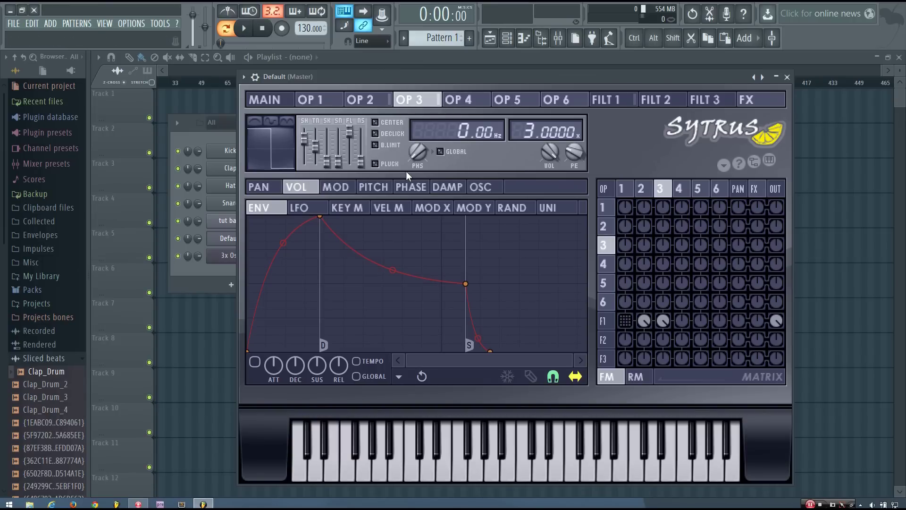
# Make operator 3's volume rise with its Mod Y mapping.
pyautogui.click(432, 208)
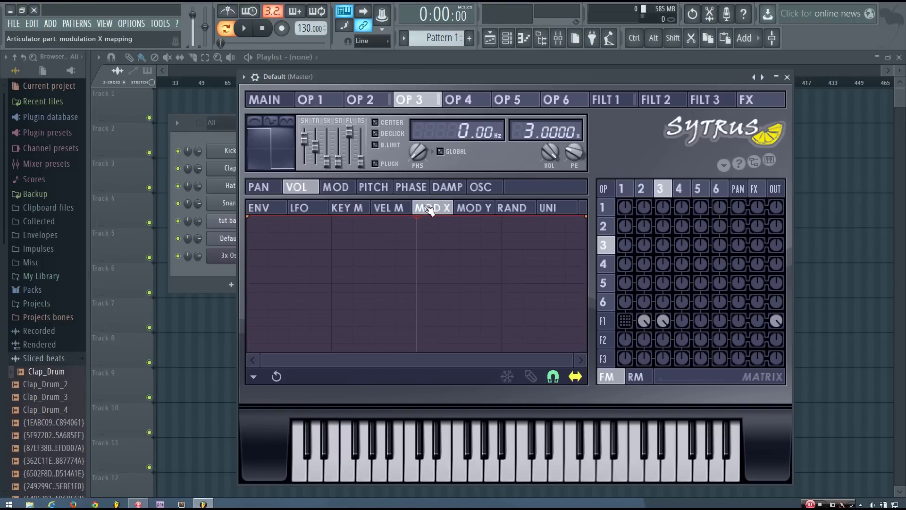
pyautogui.click(474, 208)
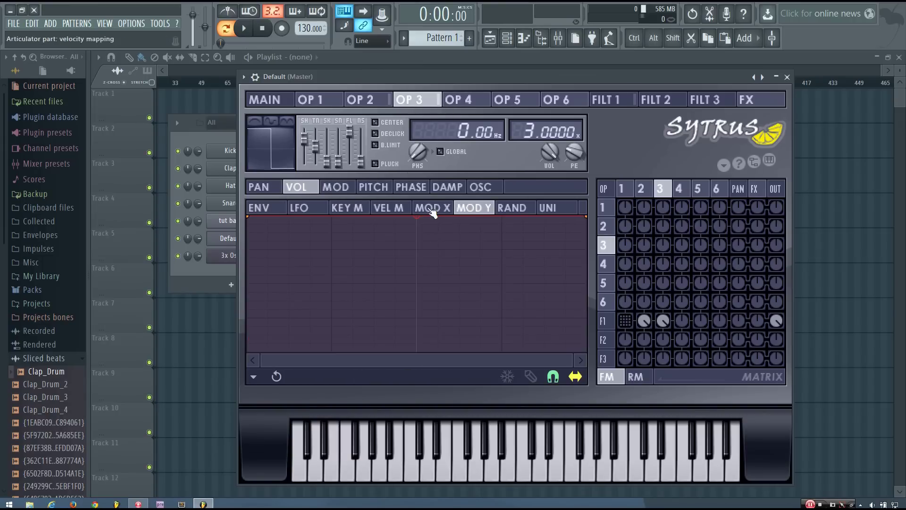
pyautogui.moveTo(249, 217); pyautogui.dragTo(249, 349)
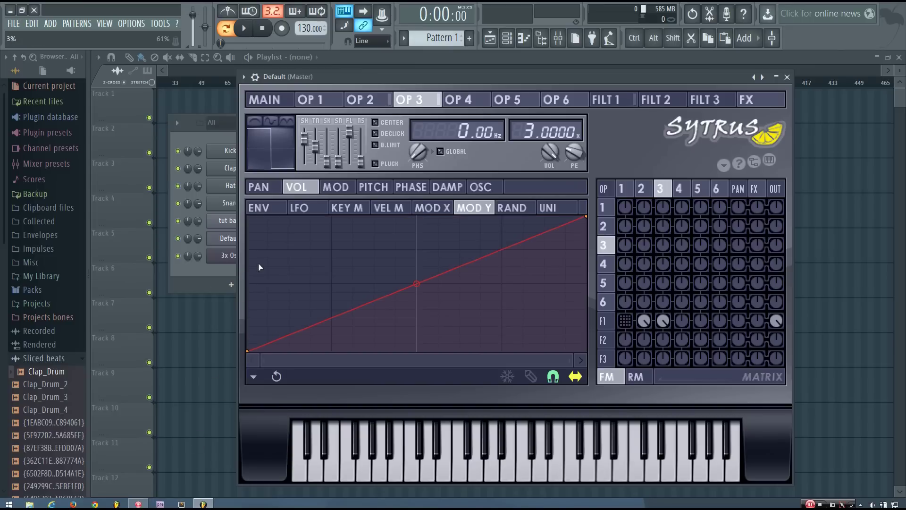
# Drop operator 2's Mod X envelope start point to 0%, then return to the Main page.
pyautogui.click(380, 101)
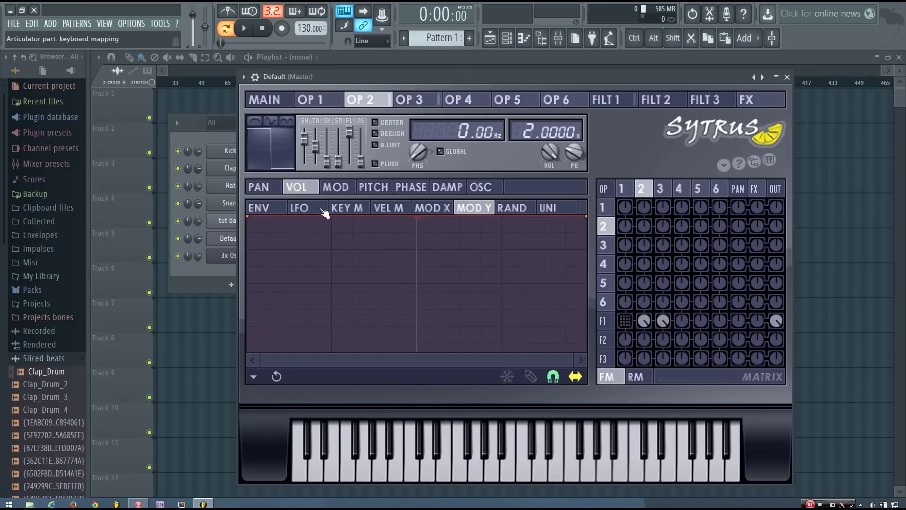
pyautogui.click(442, 211)
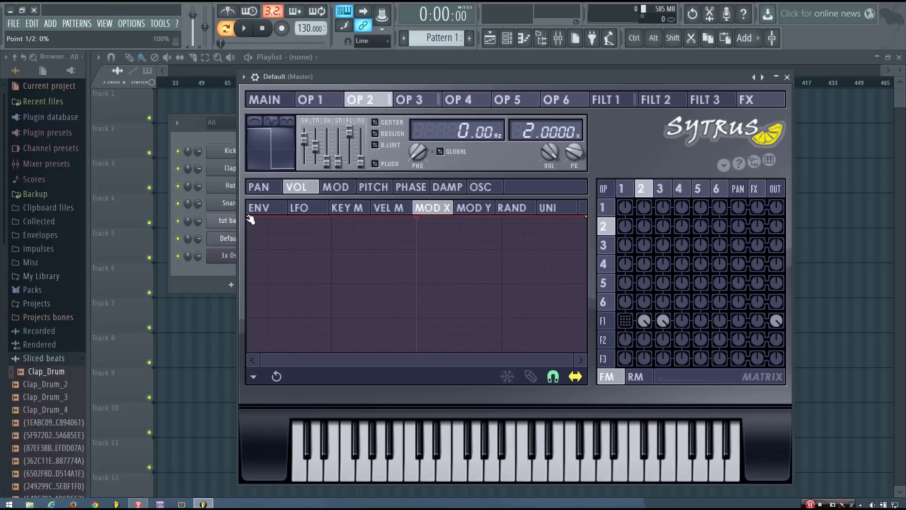
pyautogui.moveTo(250, 220); pyautogui.dragTo(199, 423)
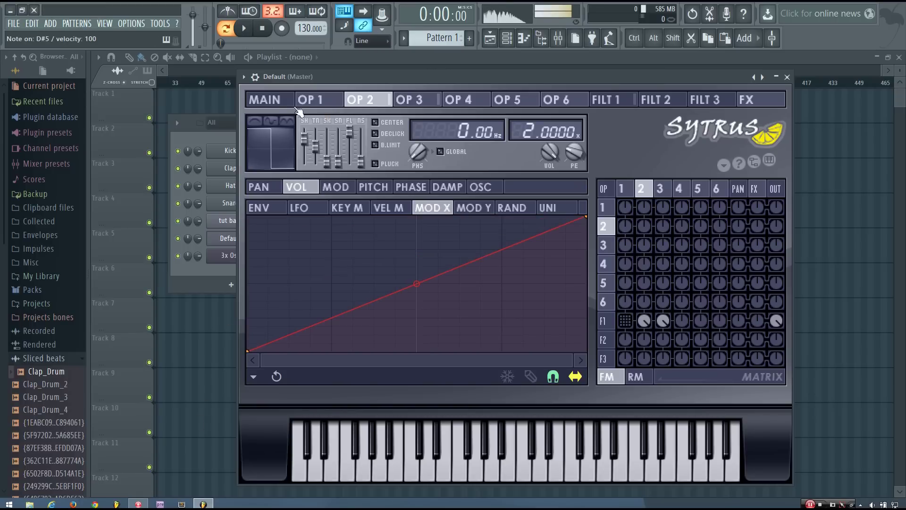
pyautogui.click(283, 100)
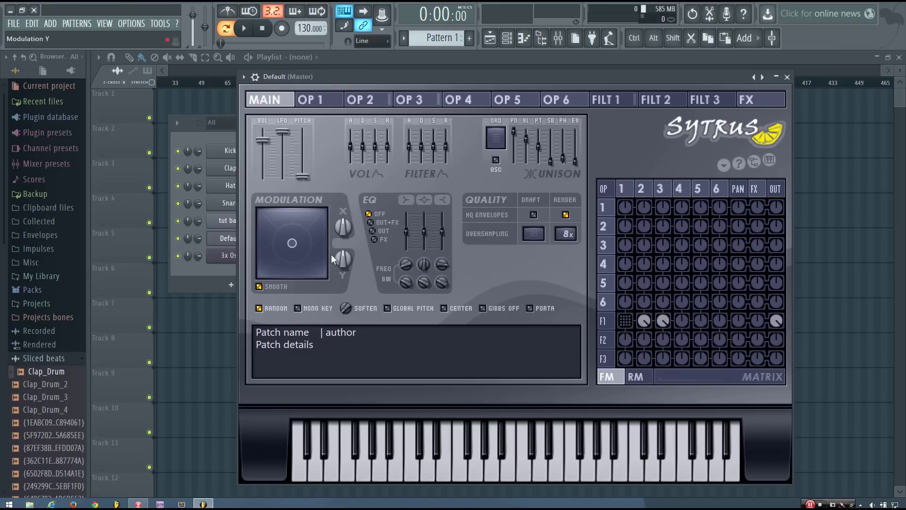
# Nudge the XY pad, set operator 1 to Square, and turn up its send into filter 1.
pyautogui.moveTo(296, 245); pyautogui.dragTo(295, 225)
pyautogui.click(324, 103)
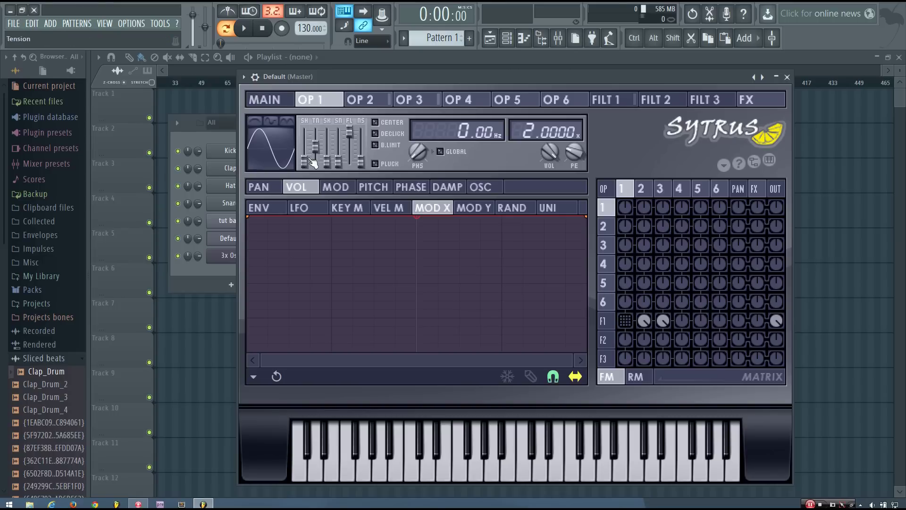
pyautogui.click(259, 151)
pyautogui.click(286, 157)
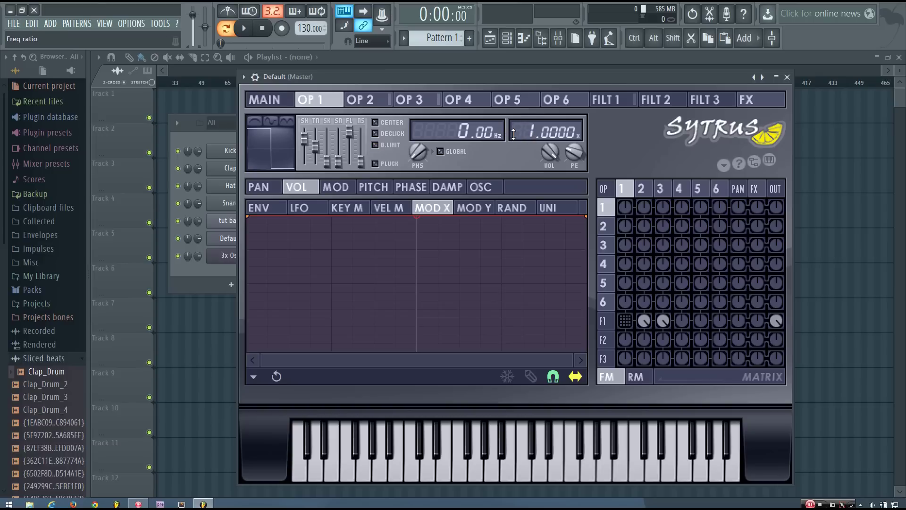
pyautogui.click(629, 325)
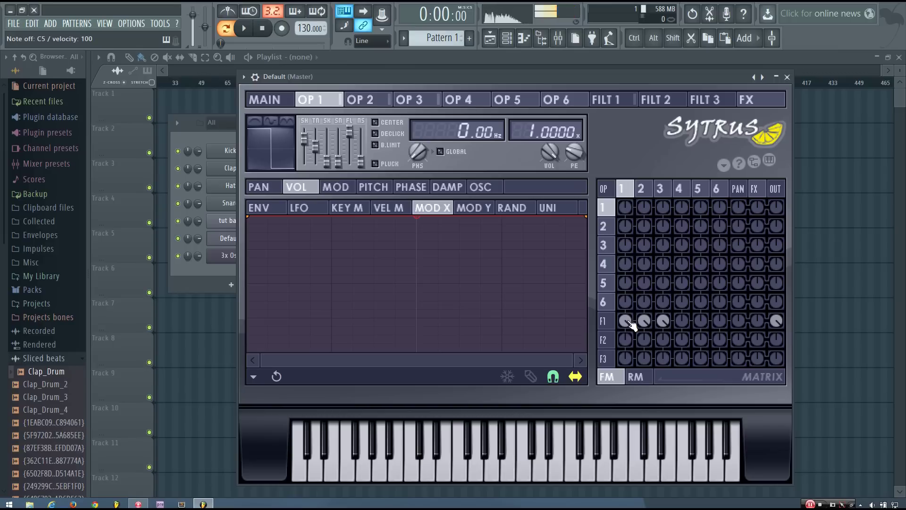
pyautogui.moveTo(632, 326); pyautogui.dragTo(634, 336)
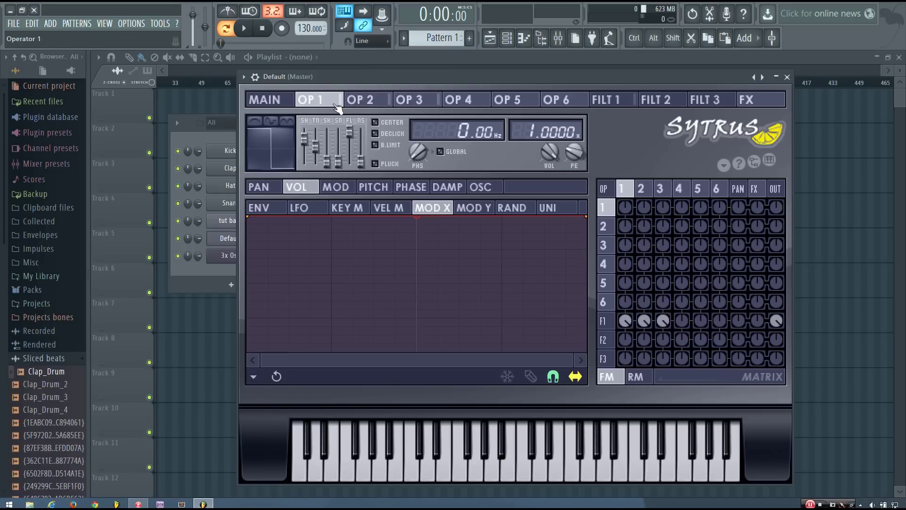
# Enable operator 1's volume envelope, starting at full level with decay and sustain at zero.
pyautogui.moveTo(394, 80); pyautogui.dragTo(402, 80)
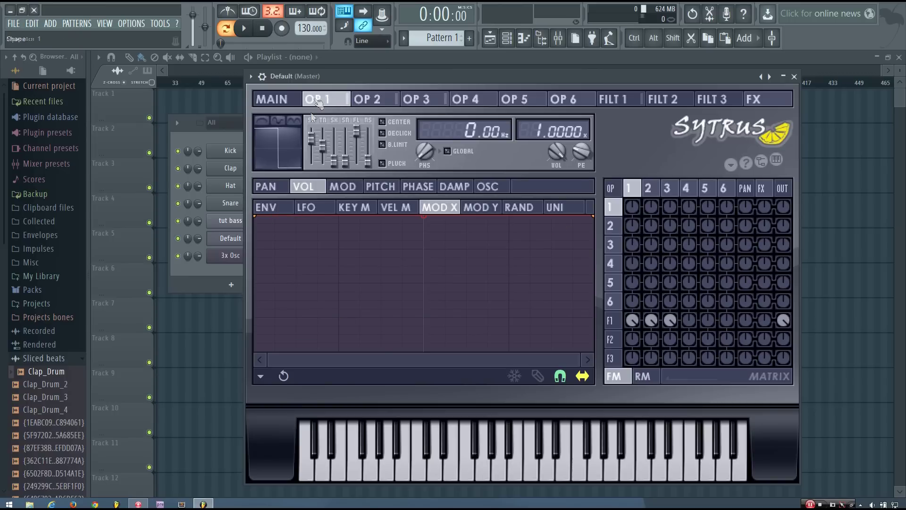
pyautogui.click(267, 208)
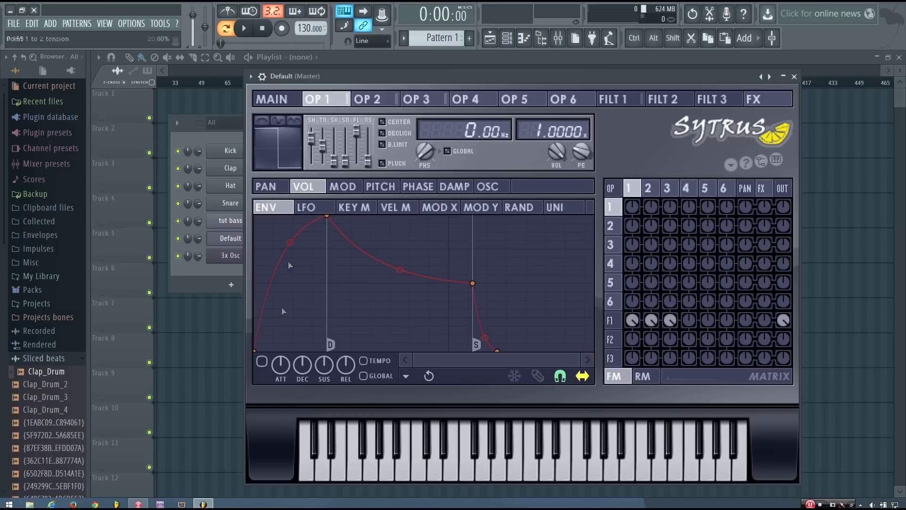
pyautogui.click(262, 361)
pyautogui.moveTo(256, 349); pyautogui.dragTo(211, 203)
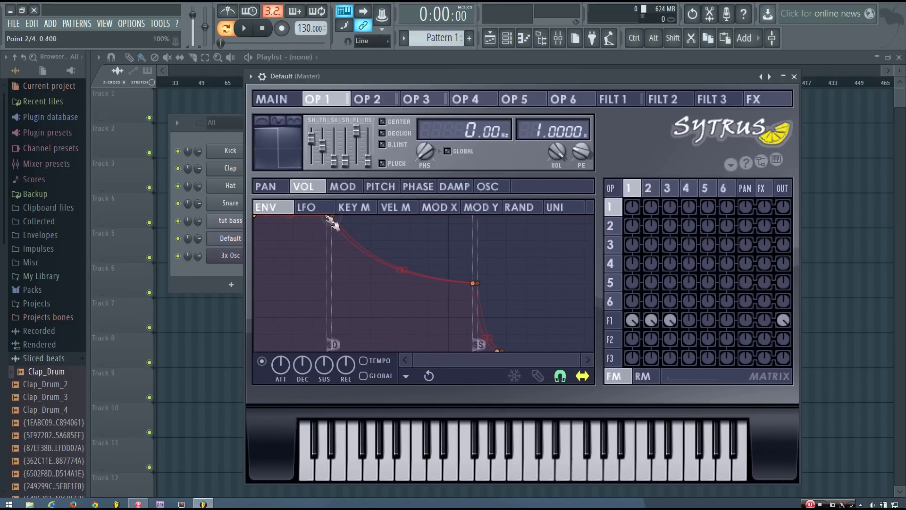
pyautogui.moveTo(332, 218); pyautogui.dragTo(390, 351)
pyautogui.moveTo(536, 289); pyautogui.dragTo(526, 286)
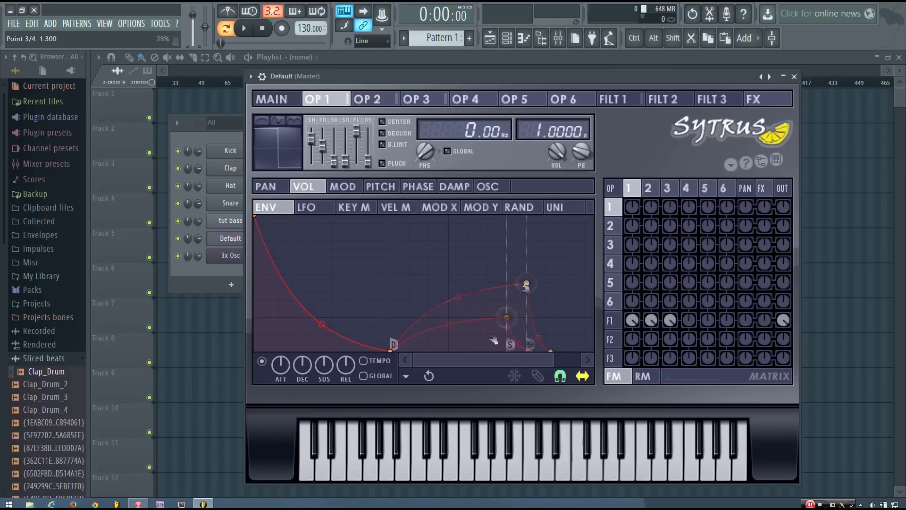
pyautogui.moveTo(493, 339); pyautogui.dragTo(498, 342)
# Delete the last envelope point, bend the decay tension, and shorten the decay time.
pyautogui.rightClick(498, 352)
pyautogui.click(519, 336)
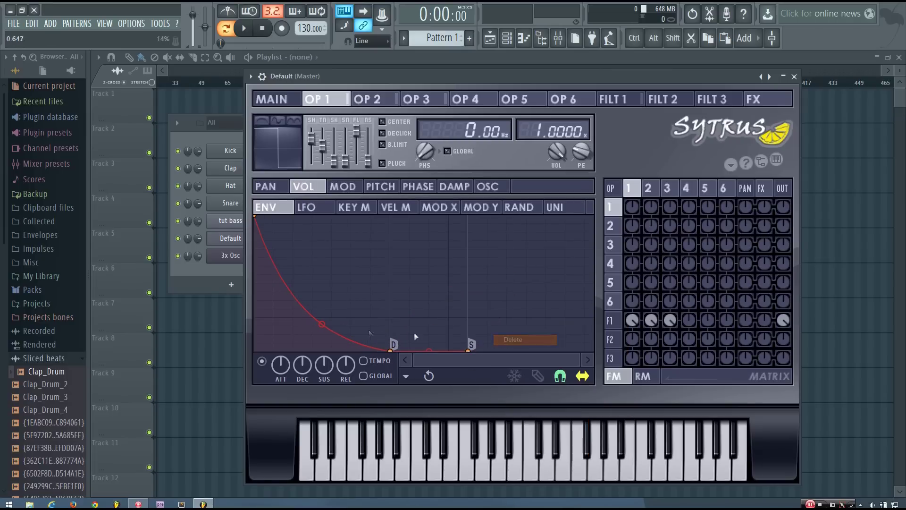
pyautogui.moveTo(322, 325); pyautogui.dragTo(322, 335)
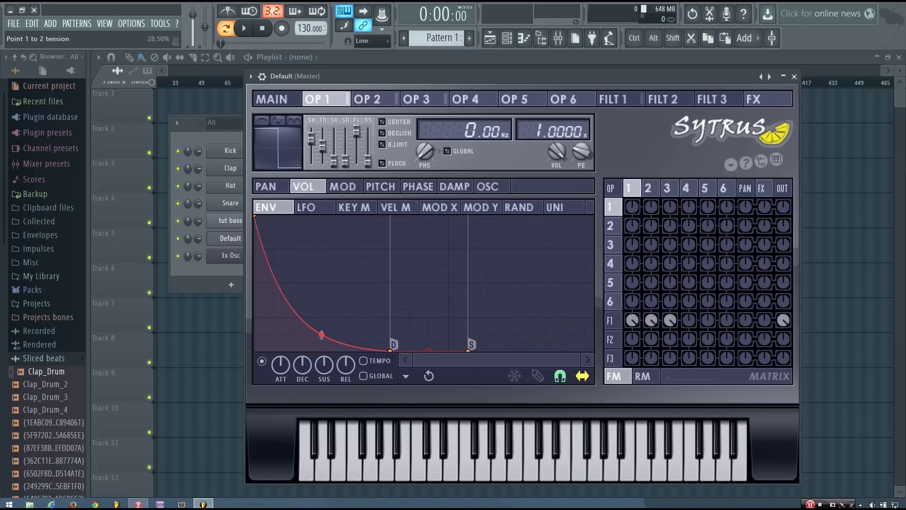
pyautogui.click(394, 352)
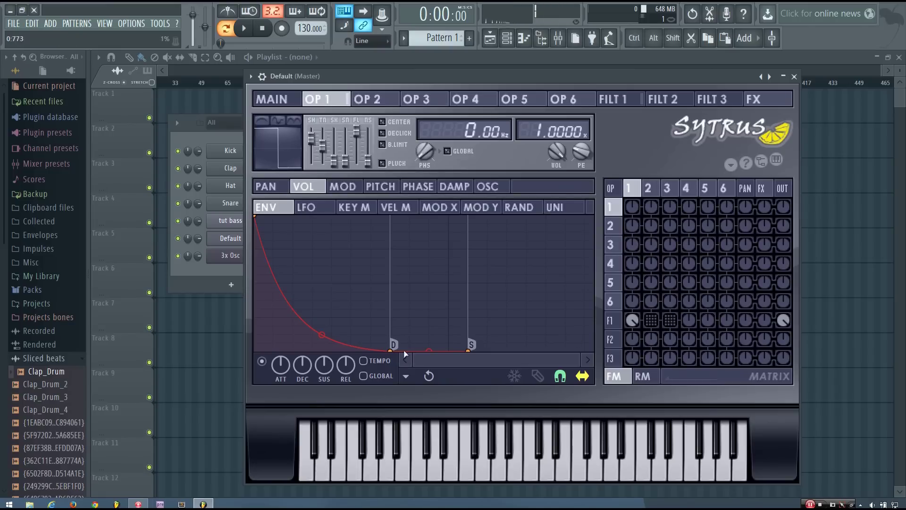
pyautogui.moveTo(394, 350); pyautogui.dragTo(375, 351)
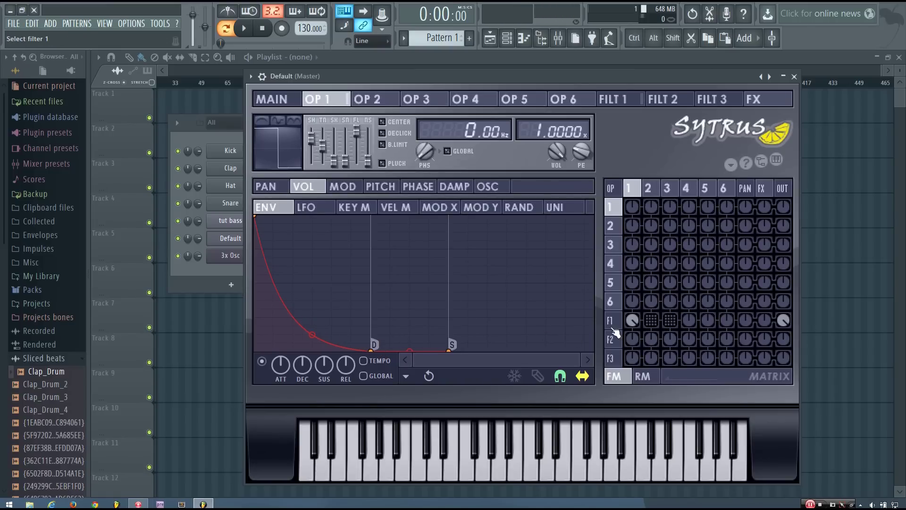
# Copy operator 1's envelope state and route operators 2 and 3 into filter 1.
pyautogui.click(429, 376)
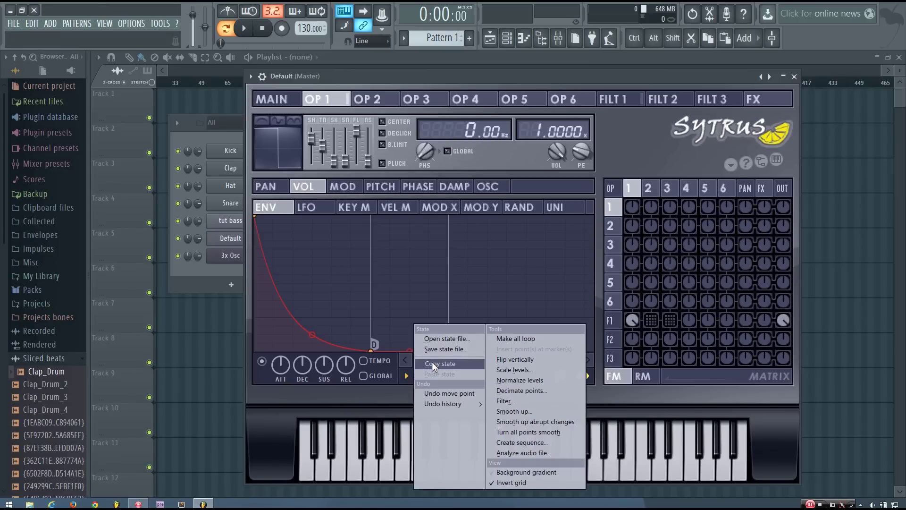
pyautogui.click(432, 362)
pyautogui.click(652, 320)
pyautogui.click(670, 320)
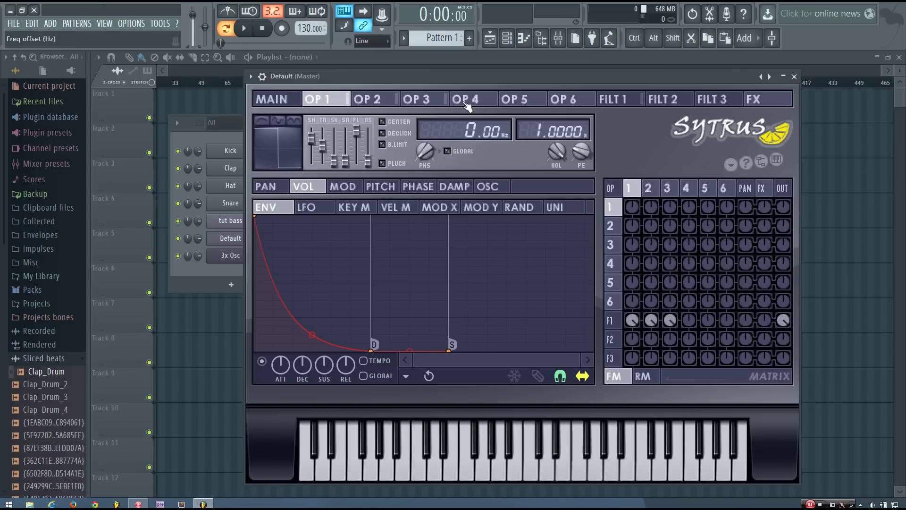
# Paste operator 1's plucky volume envelope onto operators 2 and 3.
pyautogui.click(385, 107)
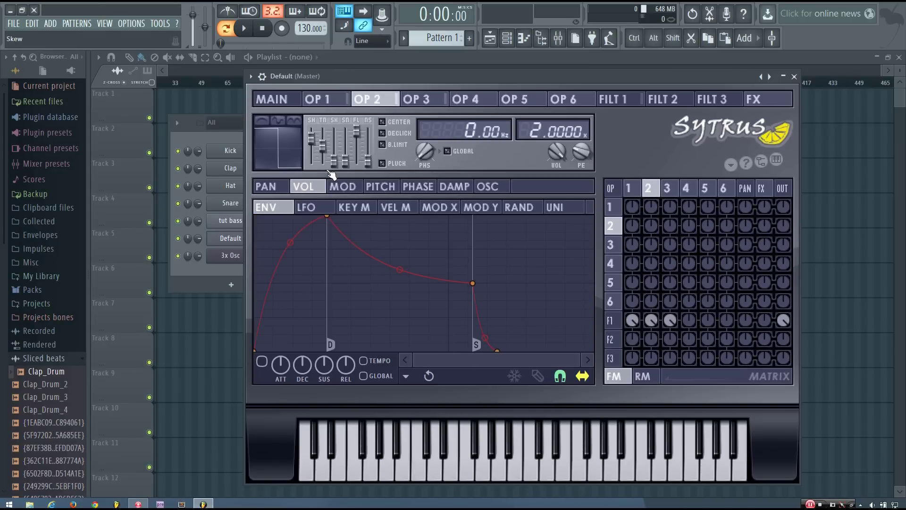
pyautogui.click(408, 376)
pyautogui.click(445, 364)
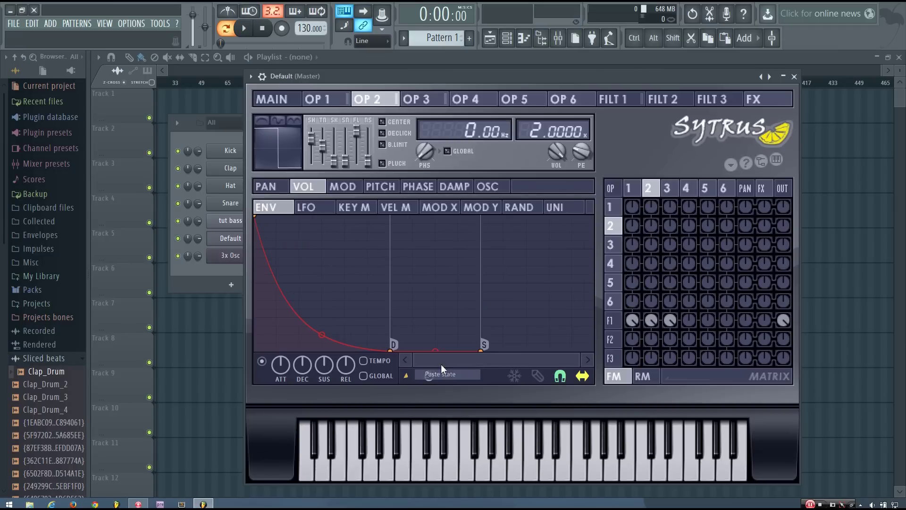
pyautogui.click(423, 100)
pyautogui.click(407, 376)
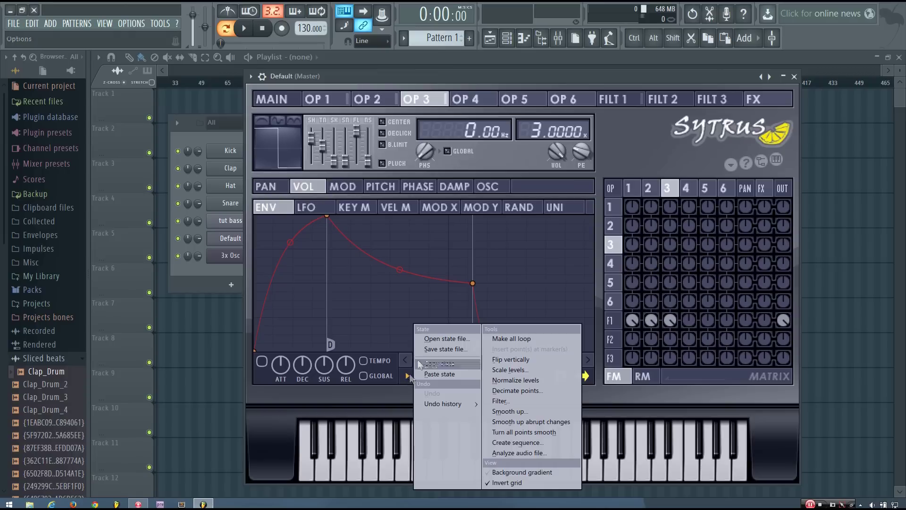
pyautogui.click(438, 372)
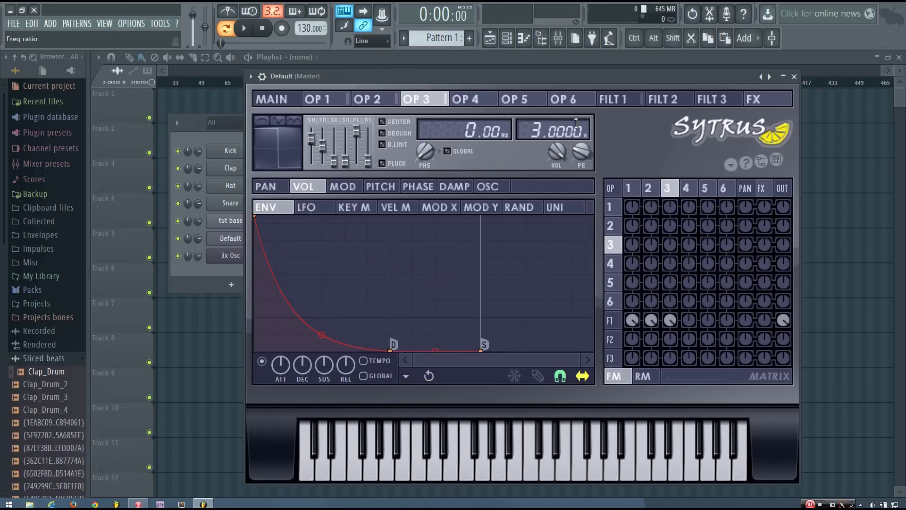
# Draw filter 1's cutoff envelope: full start, fast decay to zero, last point deleted.
pyautogui.click(600, 101)
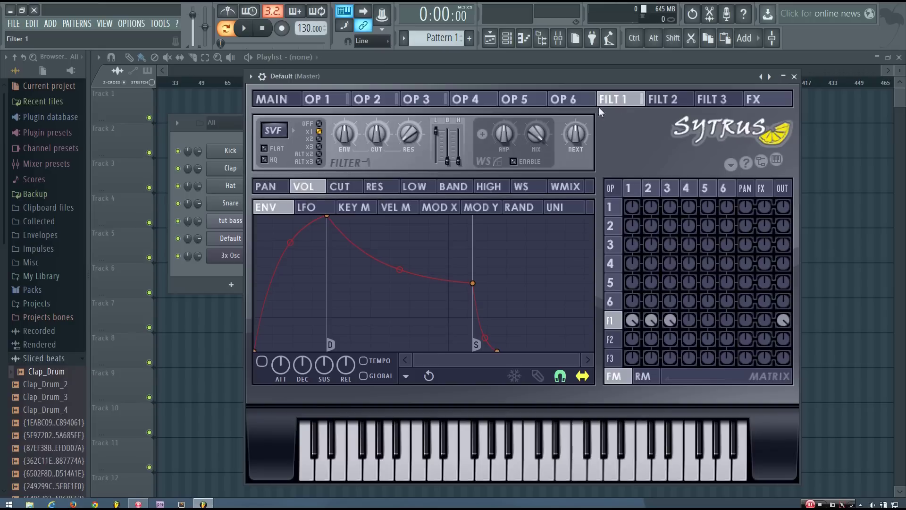
pyautogui.click(340, 189)
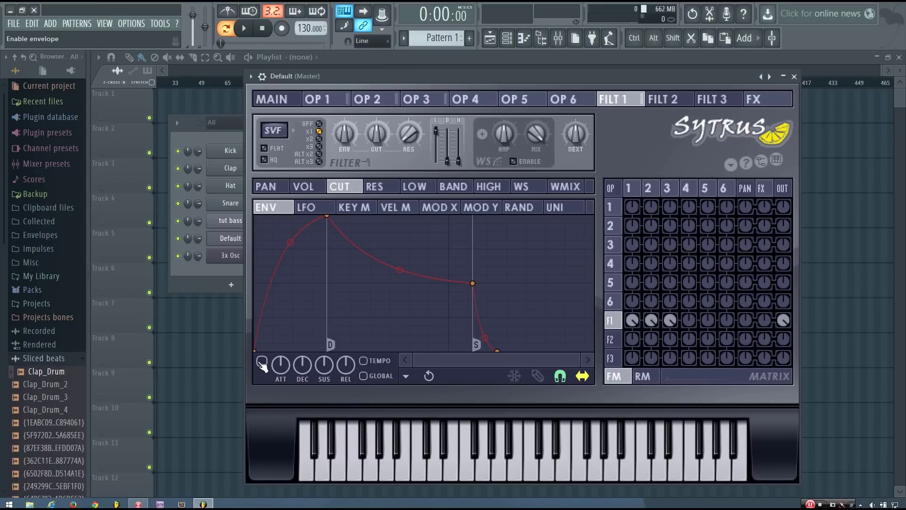
pyautogui.moveTo(254, 351); pyautogui.dragTo(255, 216)
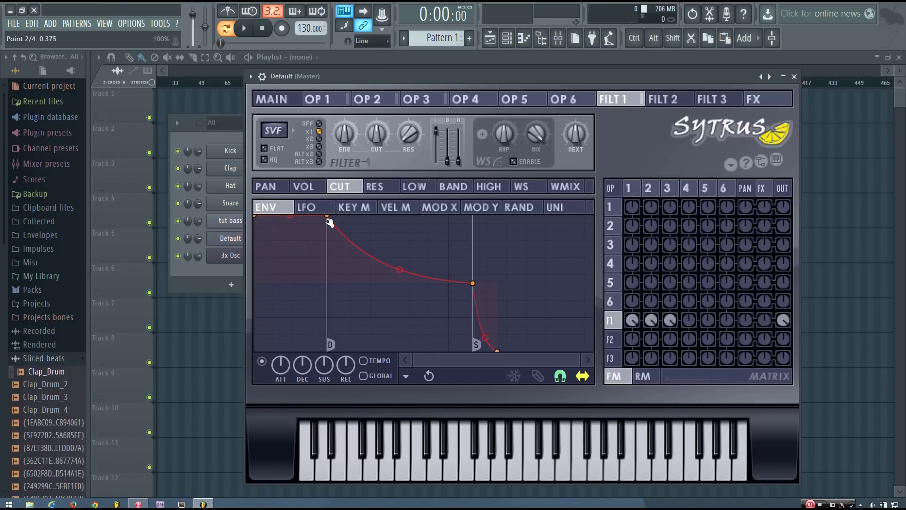
pyautogui.moveTo(328, 217); pyautogui.dragTo(372, 344)
pyautogui.moveTo(514, 285); pyautogui.dragTo(457, 364)
pyautogui.rightClick(456, 351)
pyautogui.click(467, 341)
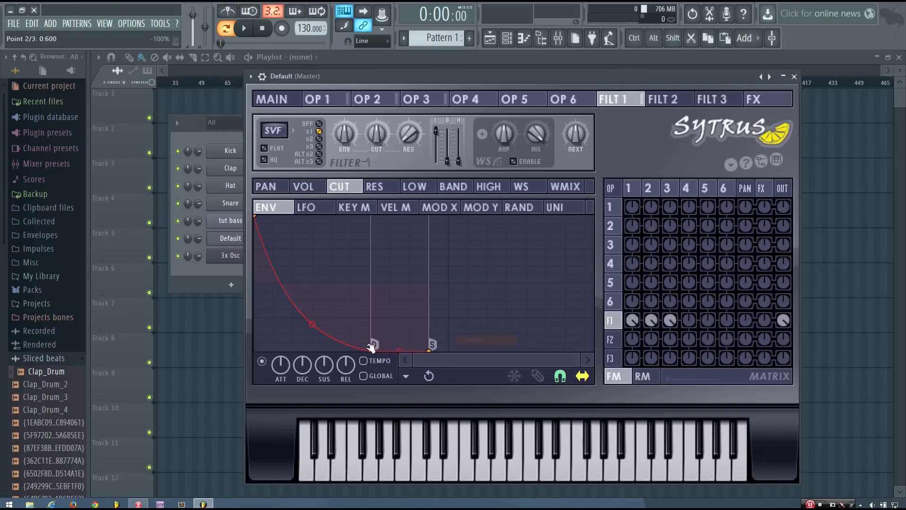
pyautogui.moveTo(372, 350); pyautogui.dragTo(411, 350)
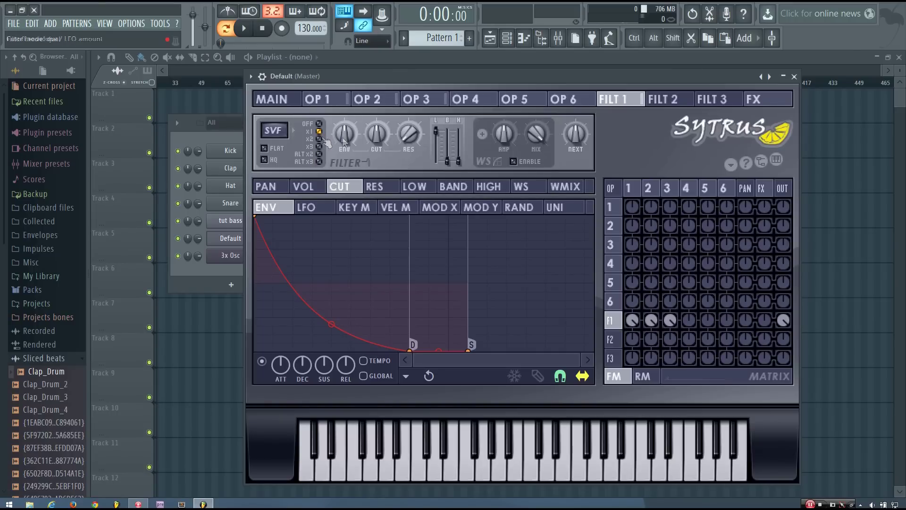
# Set the filter envelope amount to 42%, then turn it down while playing C5.
pyautogui.moveTo(343, 136); pyautogui.dragTo(344, 130)
pyautogui.press('z')
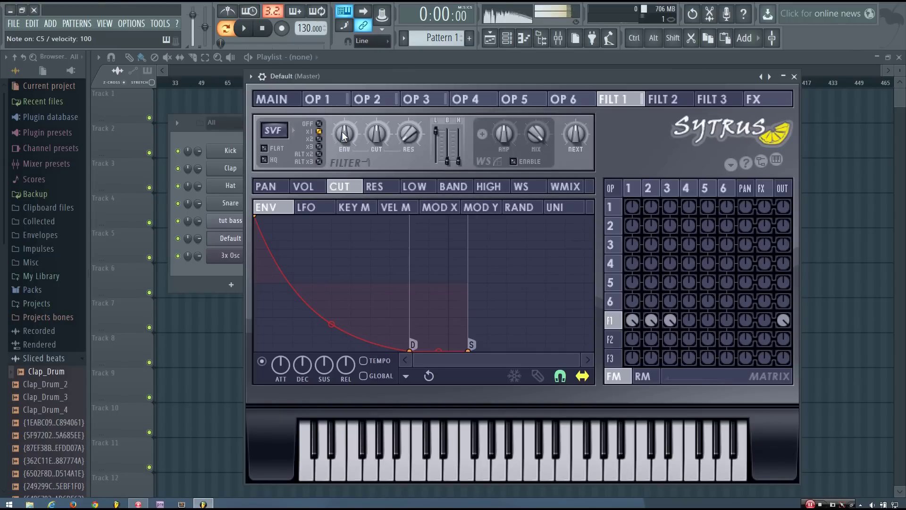
pyautogui.moveTo(342, 131); pyautogui.dragTo(342, 142)
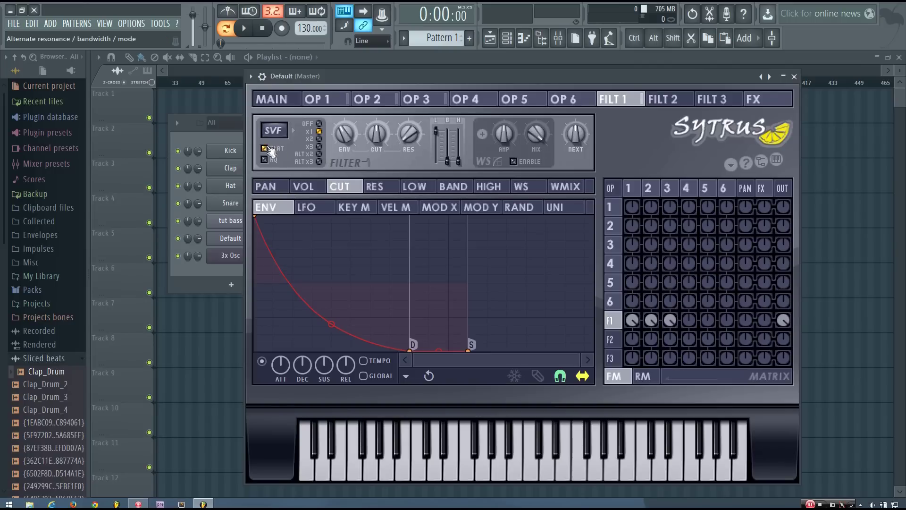
# Switch filter 1 to ALT X2 dual/quad mode and lower its envelope amount to 80%.
pyautogui.press('z')
pyautogui.click(320, 154)
pyautogui.press('z')
pyautogui.press('z')
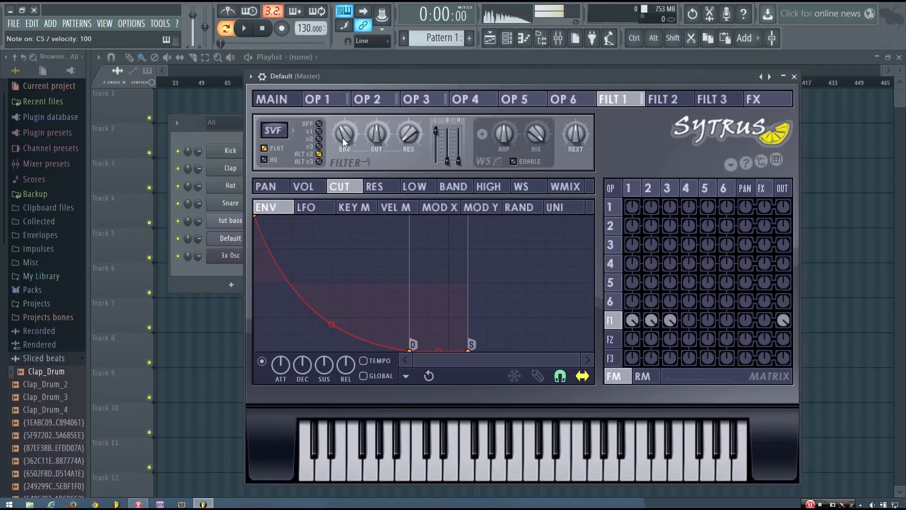
pyautogui.moveTo(345, 132); pyautogui.dragTo(345, 151)
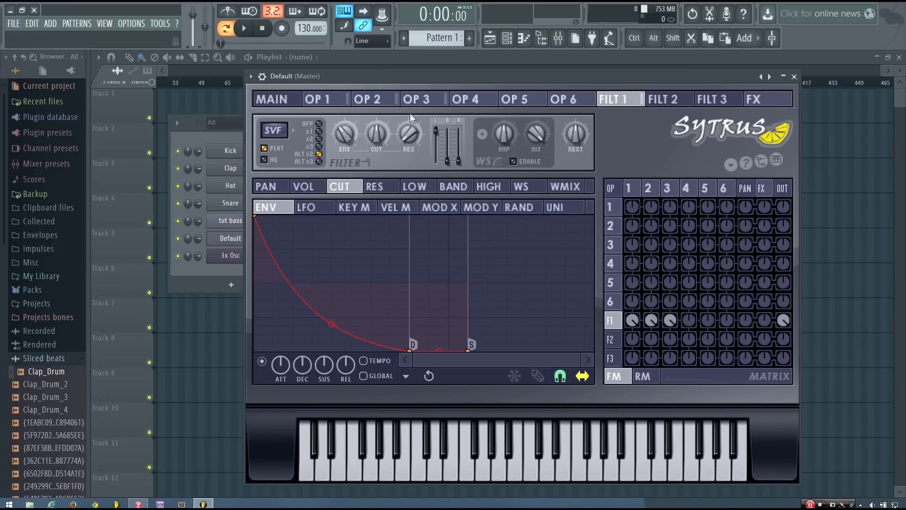
# Turn on declick for operator 1.
pyautogui.click(278, 100)
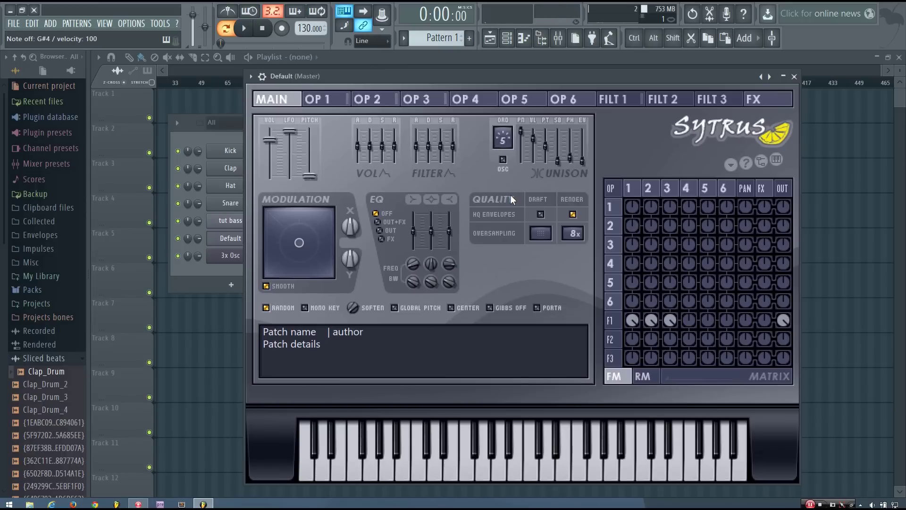
pyautogui.click(324, 102)
pyautogui.click(368, 102)
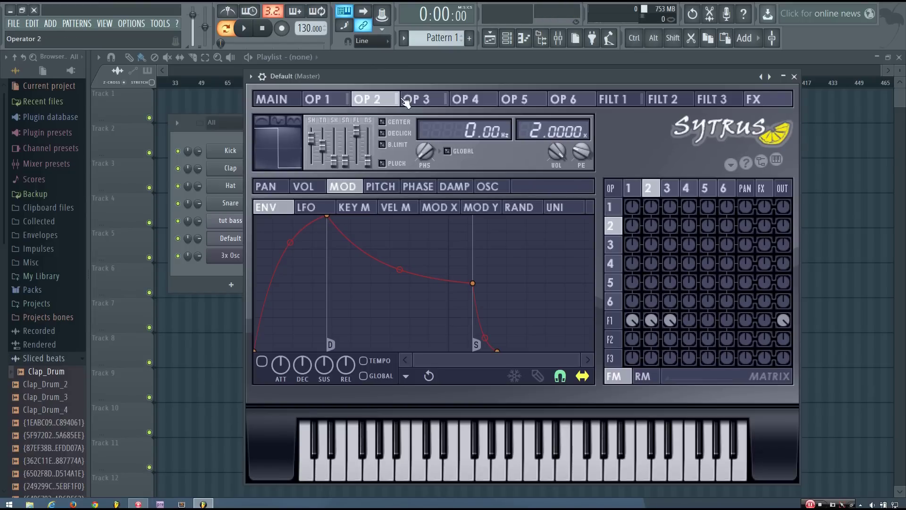
pyautogui.click(344, 101)
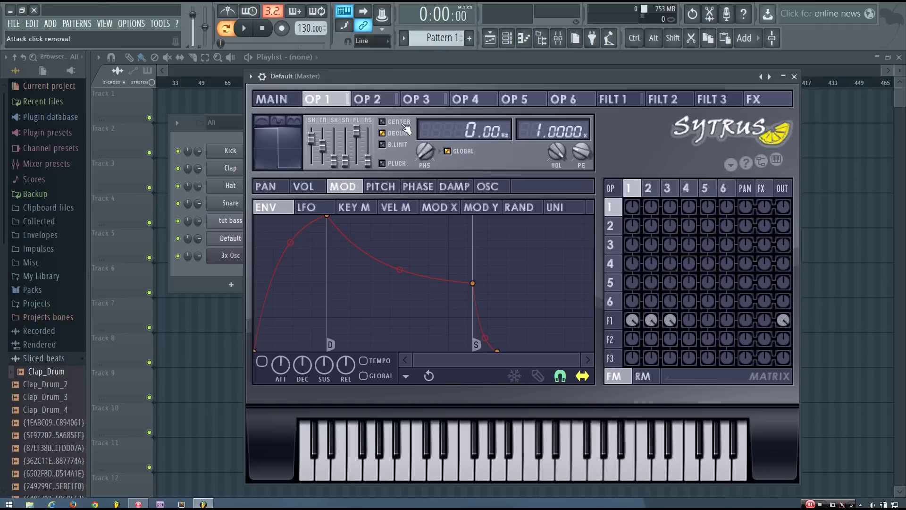
# Enable declick and global phase on operator 3, then recheck operators 1 and 2.
pyautogui.click(369, 99)
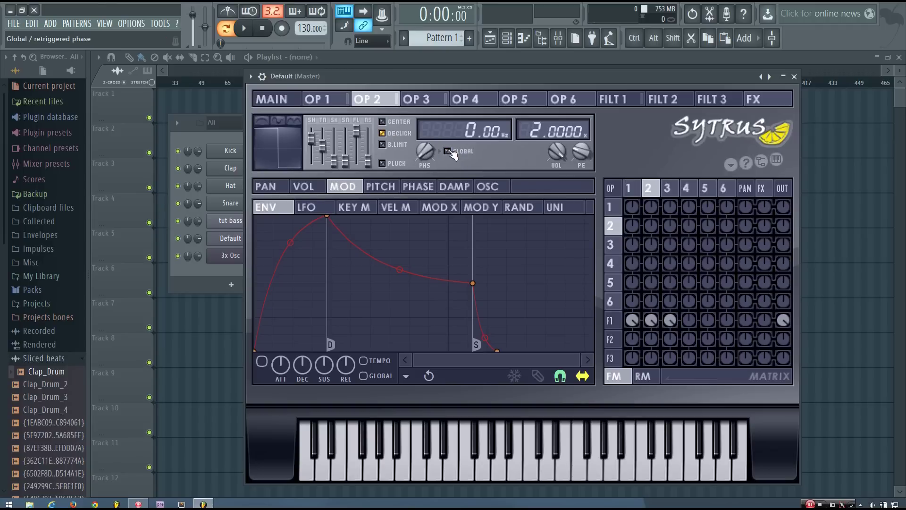
pyautogui.click(422, 101)
pyautogui.click(395, 137)
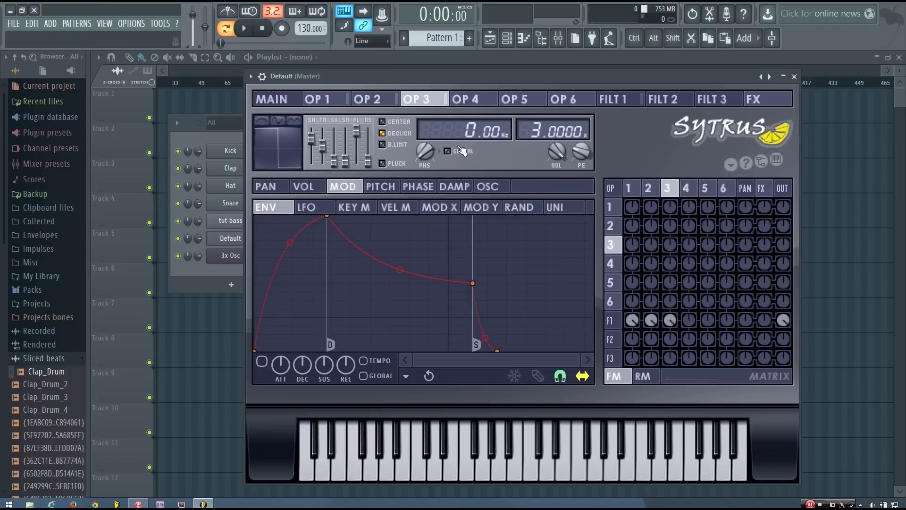
pyautogui.click(454, 152)
pyautogui.click(378, 101)
pyautogui.click(323, 99)
pyautogui.click(301, 97)
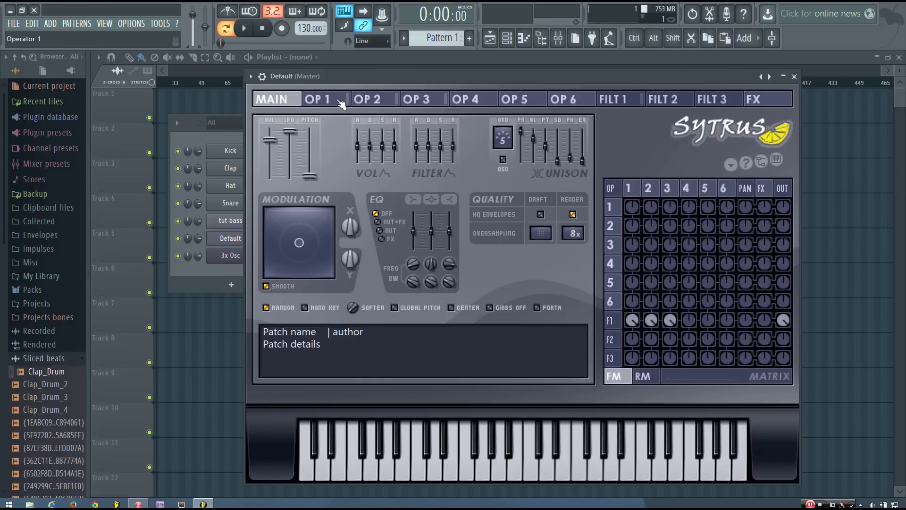
pyautogui.click(341, 100)
pyautogui.click(373, 99)
pyautogui.click(416, 99)
pyautogui.click(320, 99)
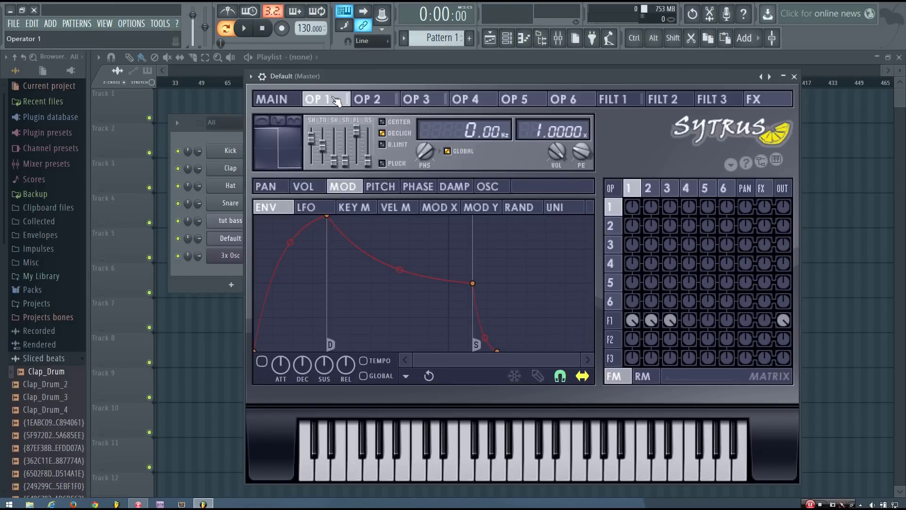
pyautogui.click(302, 99)
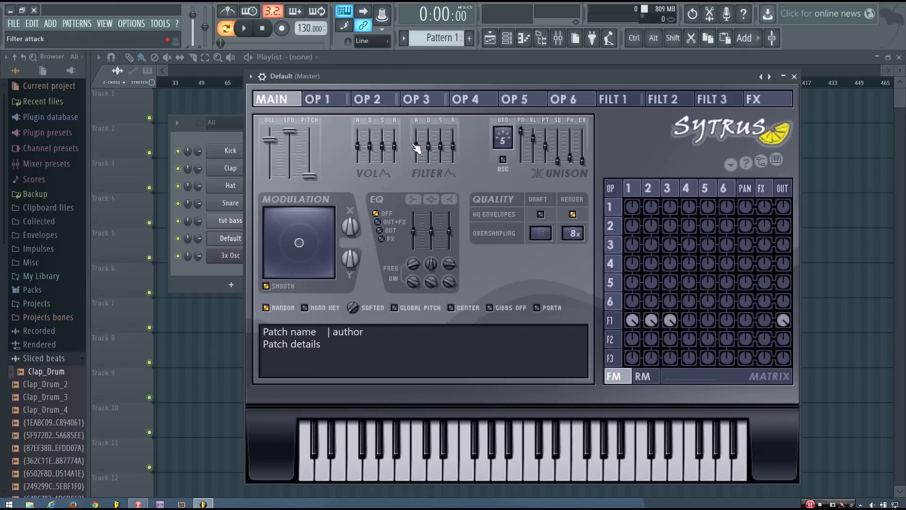
pyautogui.press('z')
pyautogui.press('z')
pyautogui.press('z')
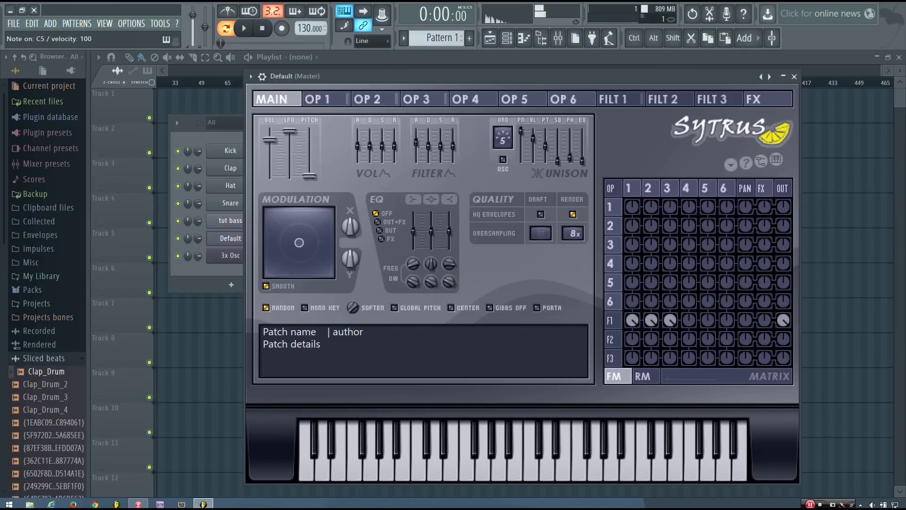
pyautogui.press('z')
pyautogui.press('z')
pyautogui.press('b')
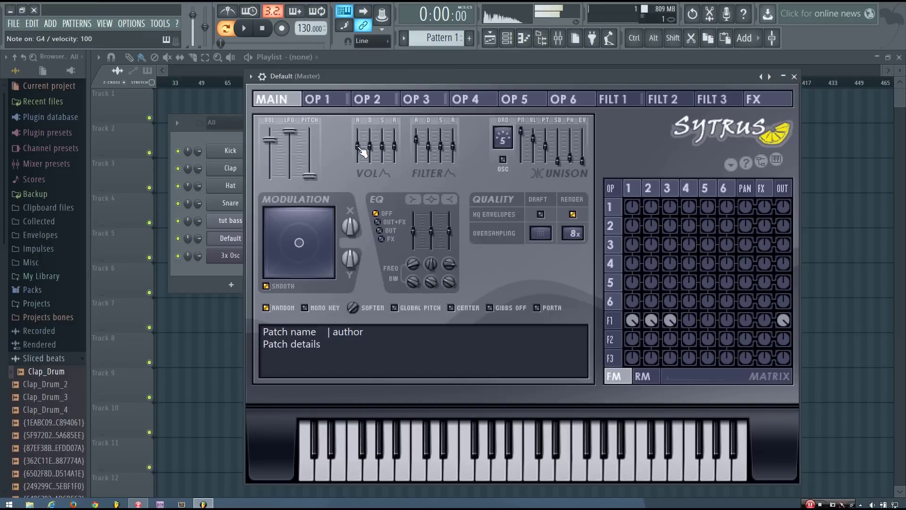
pyautogui.press('b')
pyautogui.press('b')
pyautogui.press('b')
pyautogui.press('b')
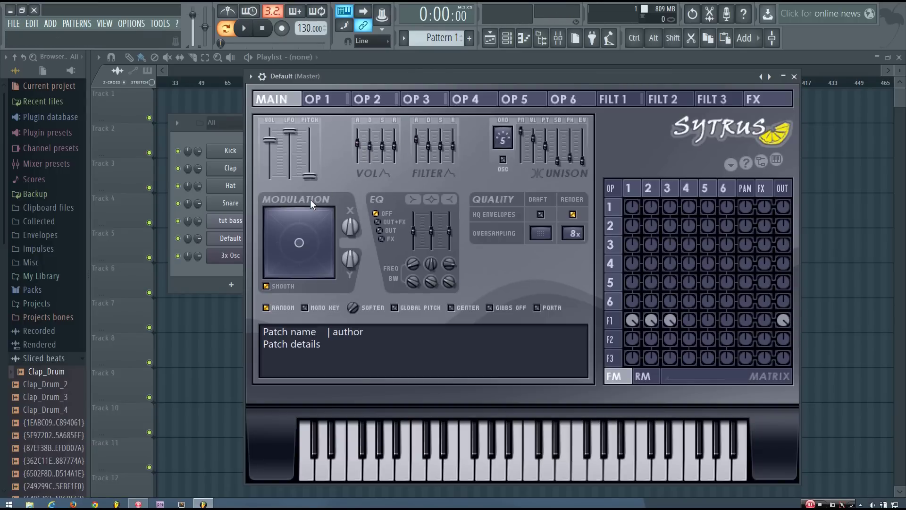
# Compare operators 2 and 3, auditioning operator 3 with G4, F4 and C5 notes.
pyautogui.click(373, 100)
pyautogui.click(428, 100)
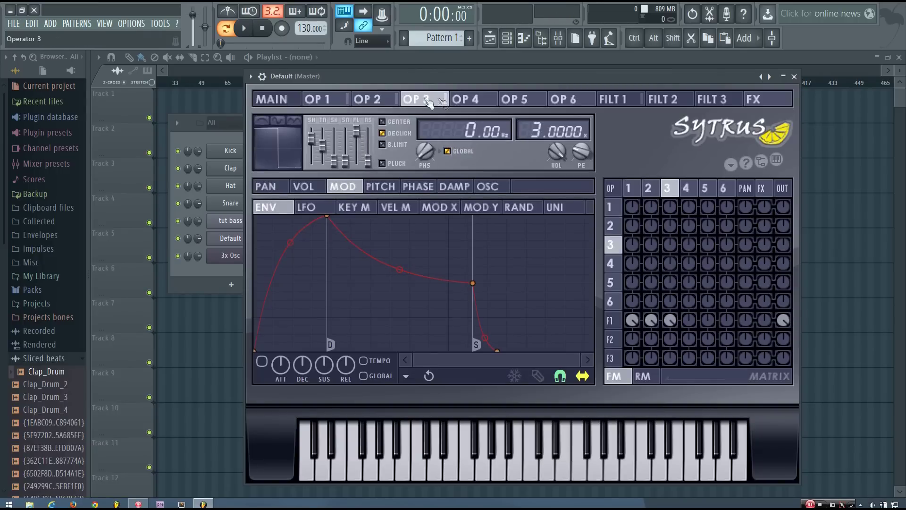
pyautogui.click(384, 100)
pyautogui.click(432, 100)
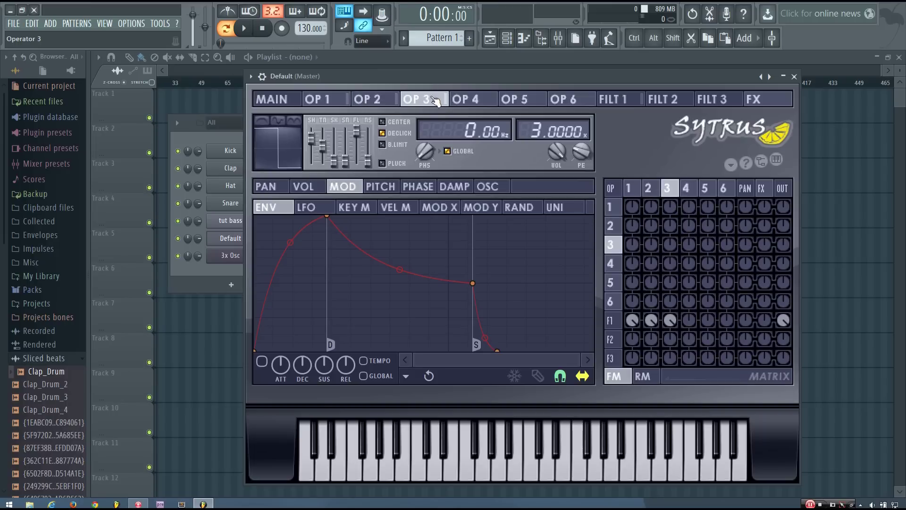
pyautogui.click(380, 99)
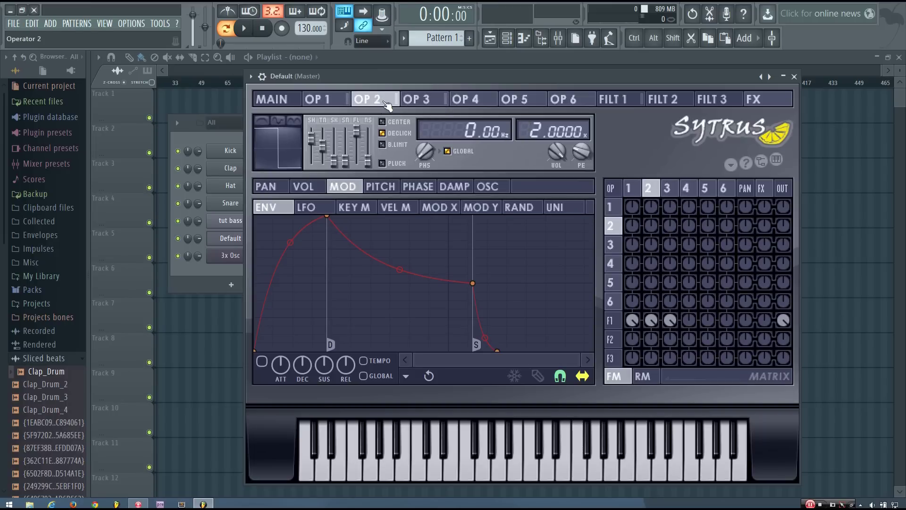
pyautogui.click(425, 100)
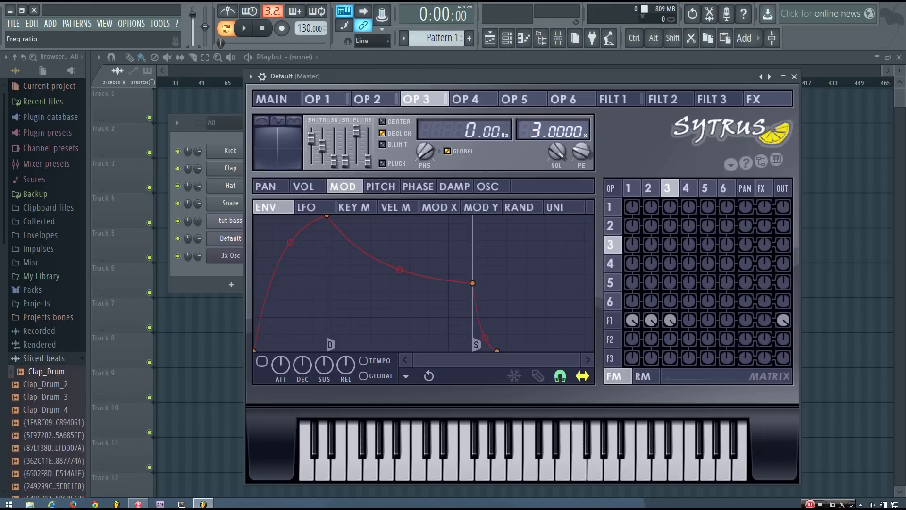
pyautogui.press('b')
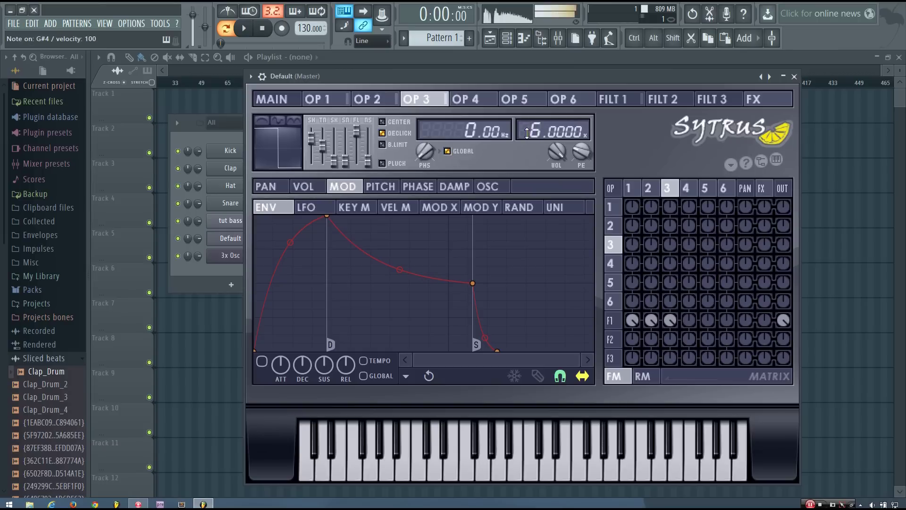
pyautogui.press('v')
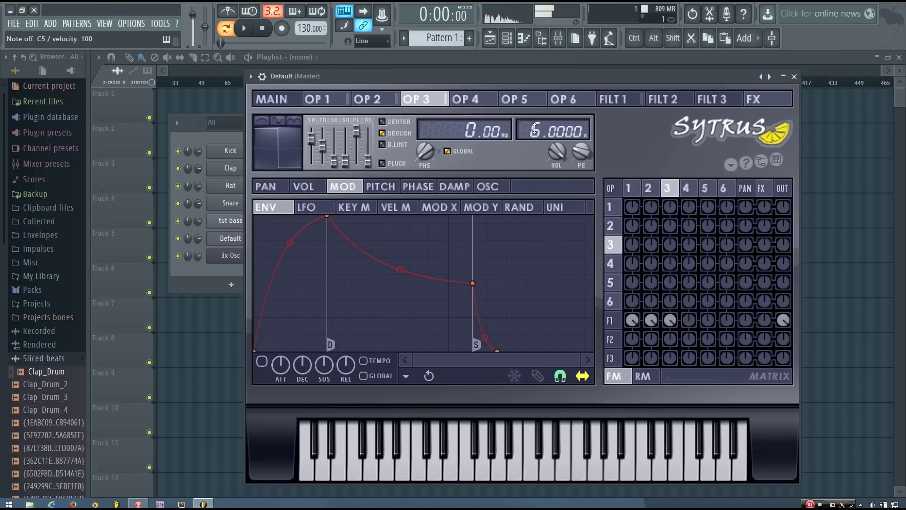
pyautogui.press('b')
pyautogui.scroll(-1, 522, 132)
pyautogui.press(',')
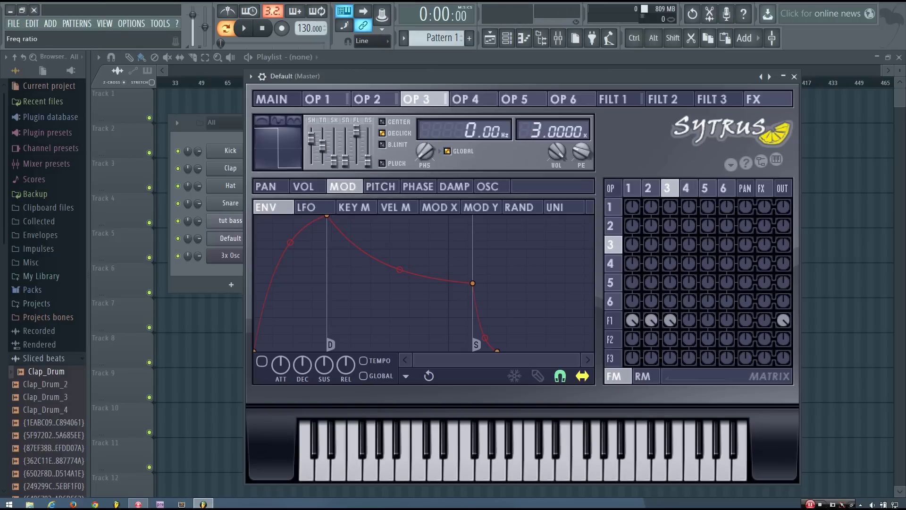
# Raise operator 3's frequency ratio to 5 and bend its waveform shape to 34%.
pyautogui.moveTo(552, 132); pyautogui.dragTo(552, 124)
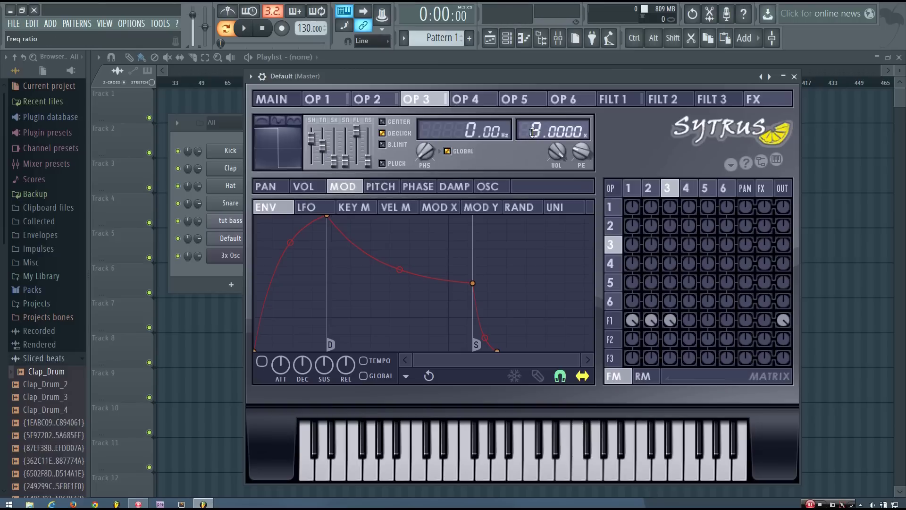
pyautogui.moveTo(312, 137); pyautogui.dragTo(313, 150)
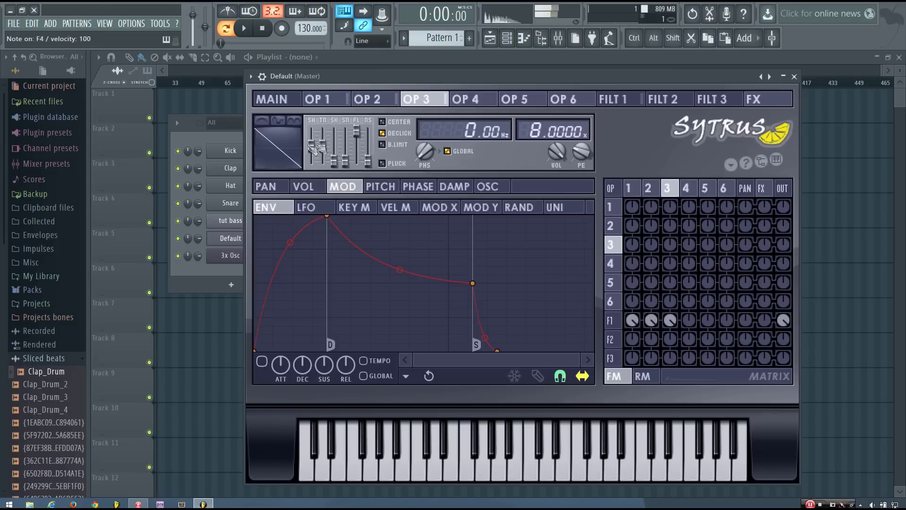
pyautogui.moveTo(312, 150); pyautogui.dragTo(311, 133)
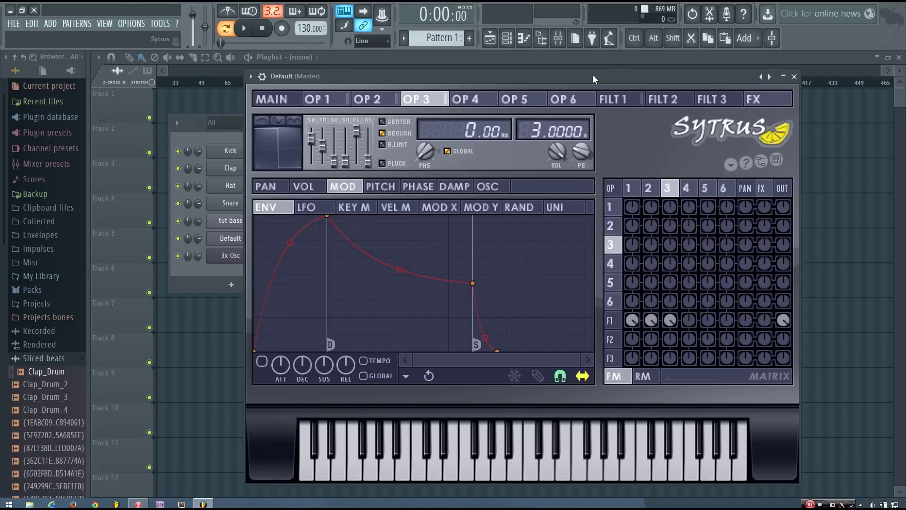
pyautogui.moveTo(593, 75); pyautogui.dragTo(538, 70)
# Glance over operators 1 and 2, return to operator 3, and nudge the Sytrus window up.
pyautogui.click(275, 97)
pyautogui.click(304, 96)
pyautogui.click(357, 99)
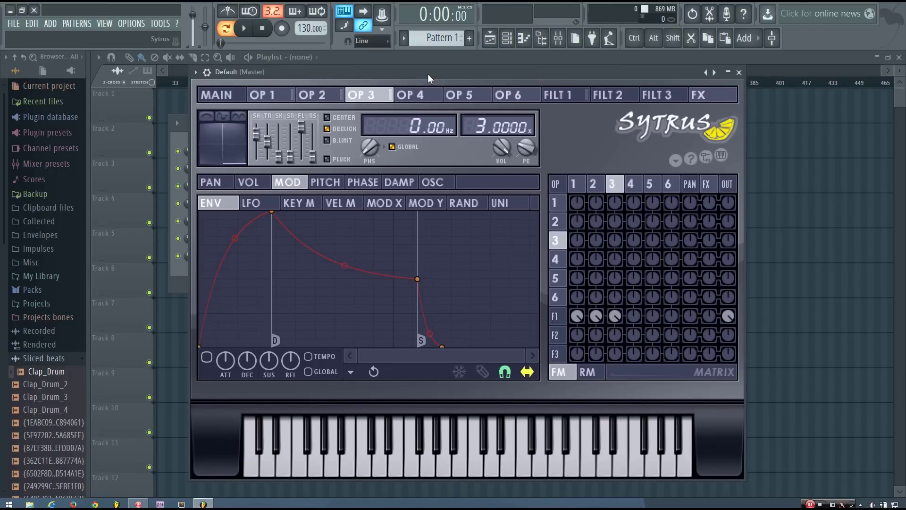
pyautogui.moveTo(427, 73); pyautogui.dragTo(429, 66)
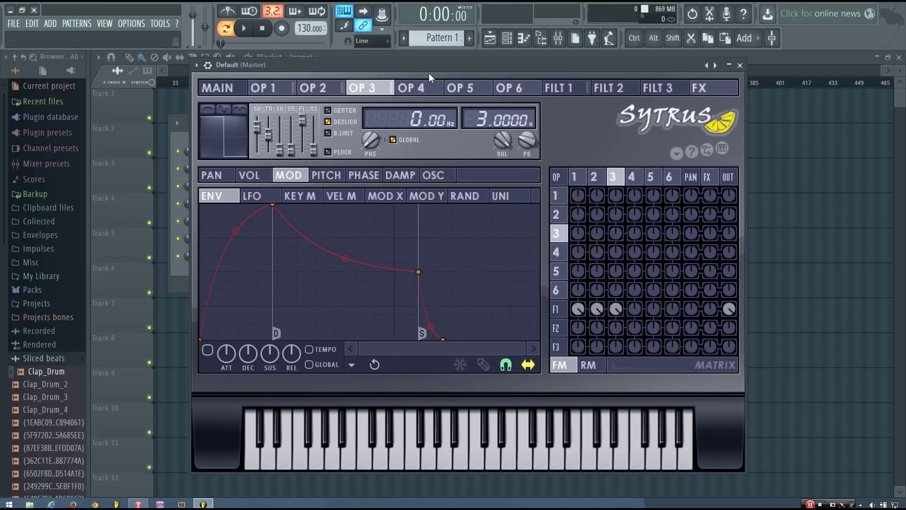